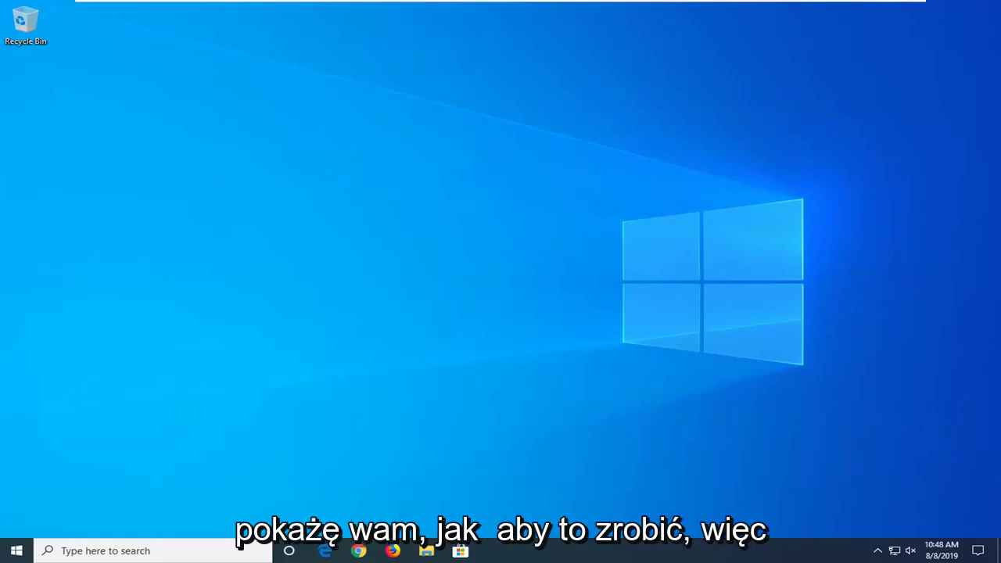
Step: Launch Registry Editor as administrator by searching regedit in Start, and approve the UAC prompt
{"action": "left_click", "coordinate": [15, 550]}
{"action": "type", "text": "r"}
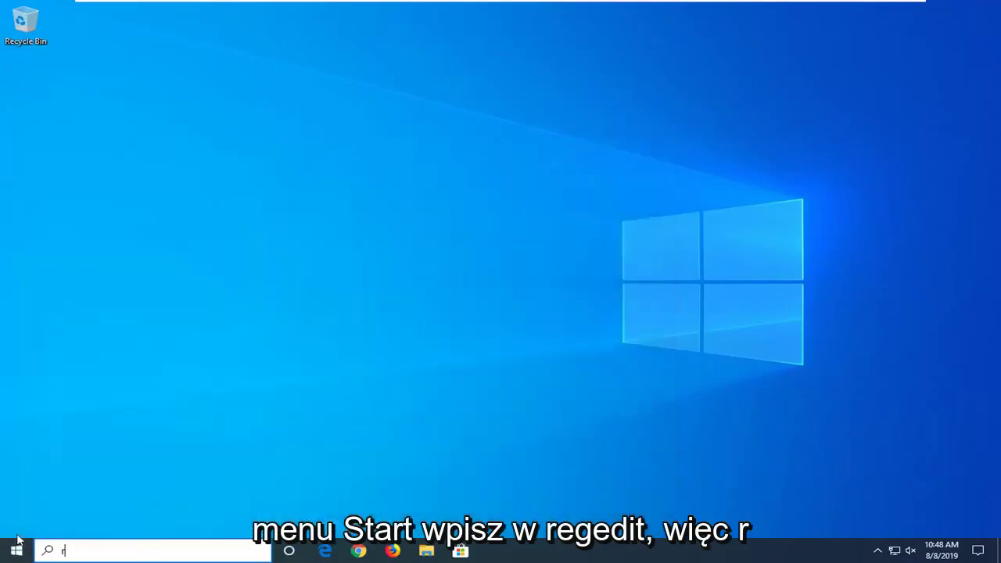
{"action": "type", "text": "egedit"}
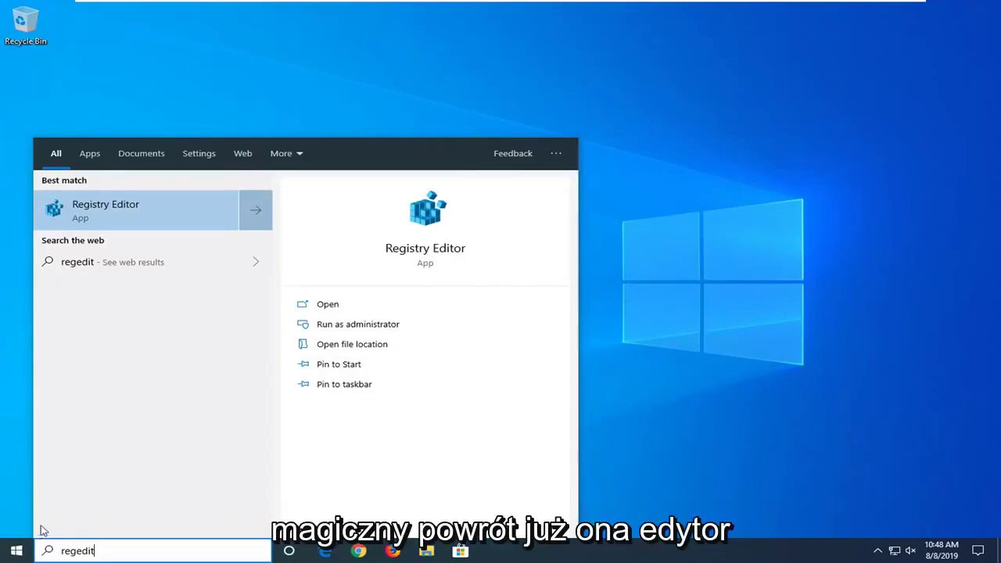
{"action": "right_click", "coordinate": [95, 214]}
{"action": "left_click", "coordinate": [143, 225]}
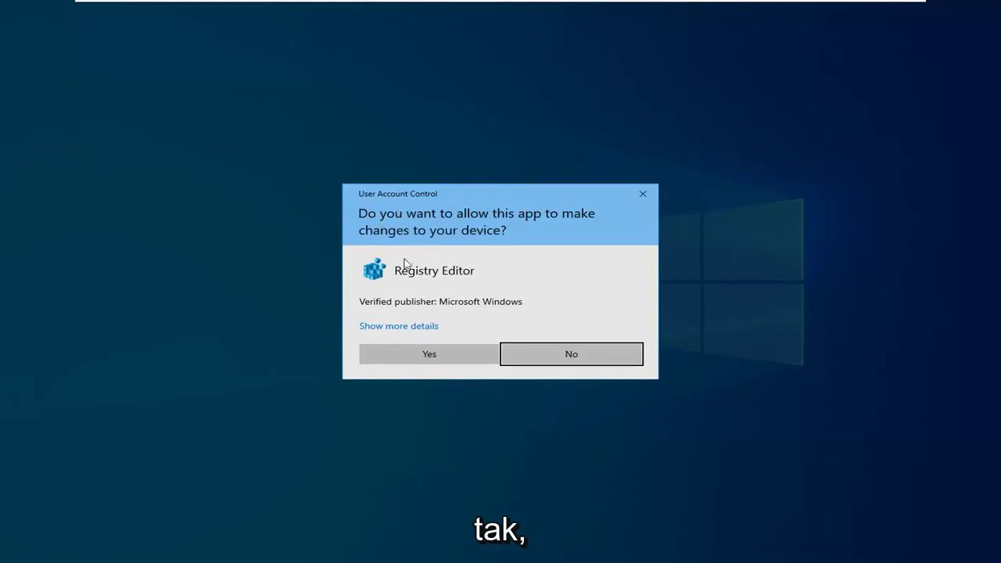
{"action": "left_click", "coordinate": [402, 356]}
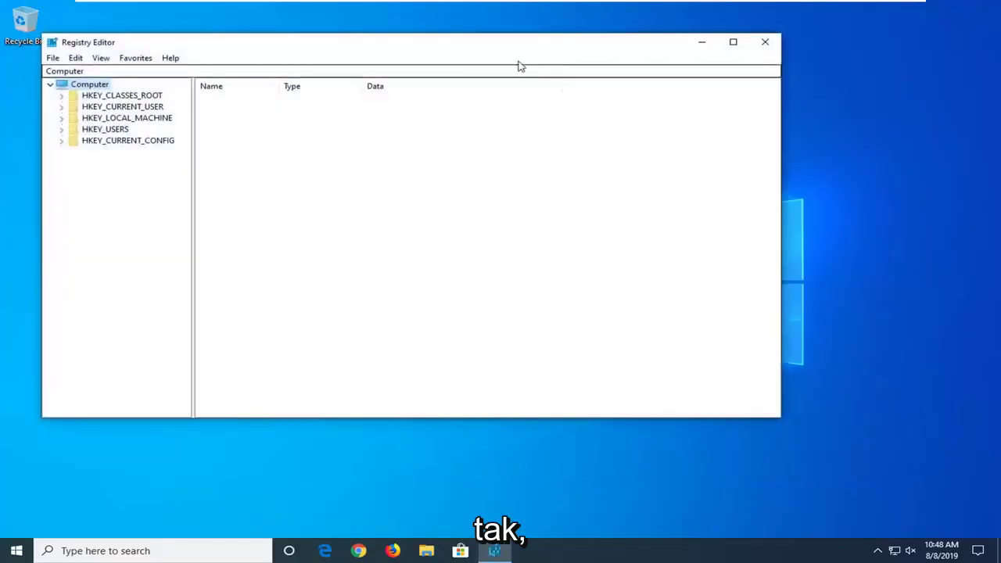
Step: Resize the Registry Editor window, then open the Export dialog and cancel it
{"action": "left_click_drag", "start_coordinate": [517, 32], "coordinate": [514, 43]}
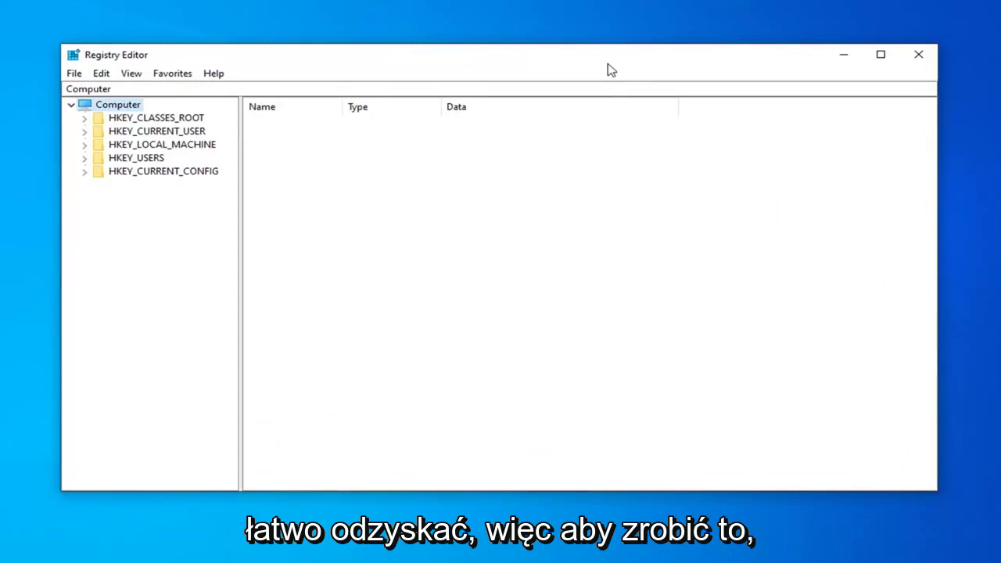
{"action": "left_click", "coordinate": [75, 75]}
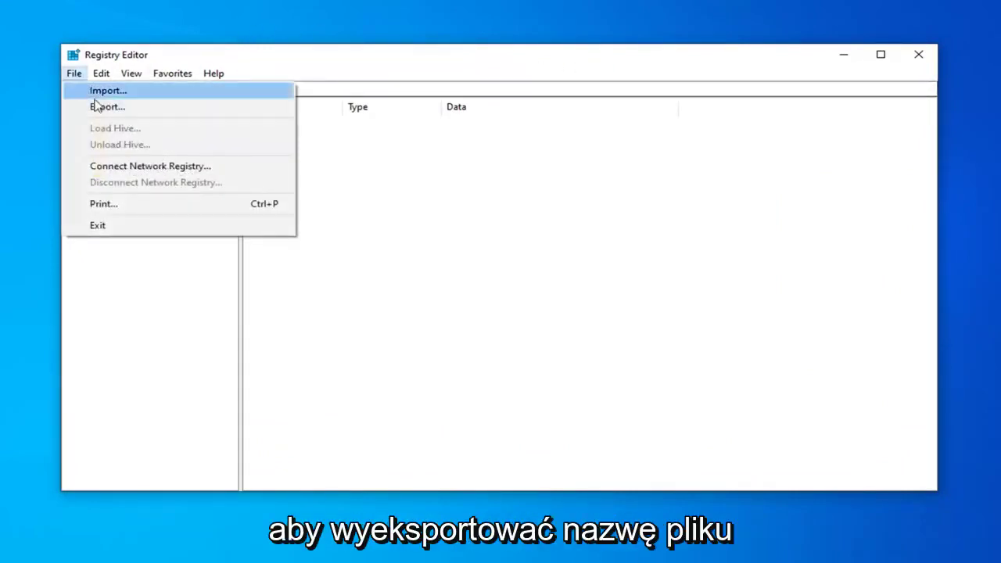
{"action": "left_click", "coordinate": [100, 107]}
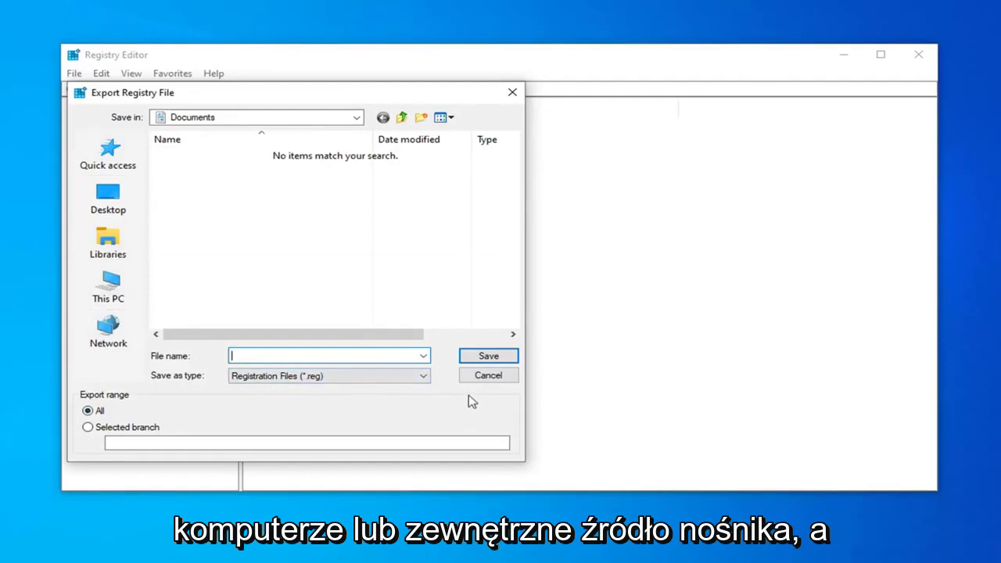
{"action": "left_click", "coordinate": [487, 375]}
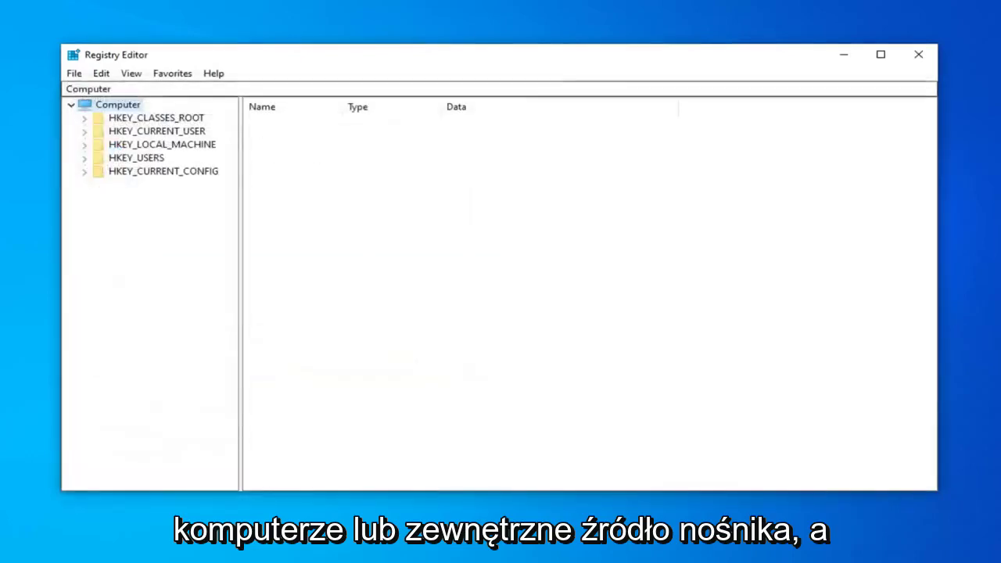
Step: Open the registry Import dialog and cancel it
{"action": "left_click", "coordinate": [74, 74]}
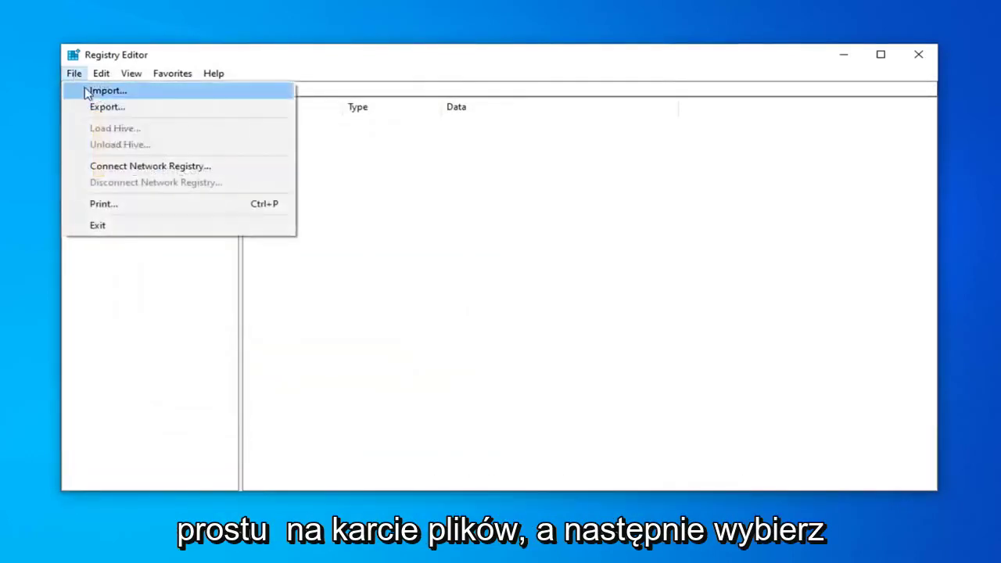
{"action": "left_click", "coordinate": [86, 90]}
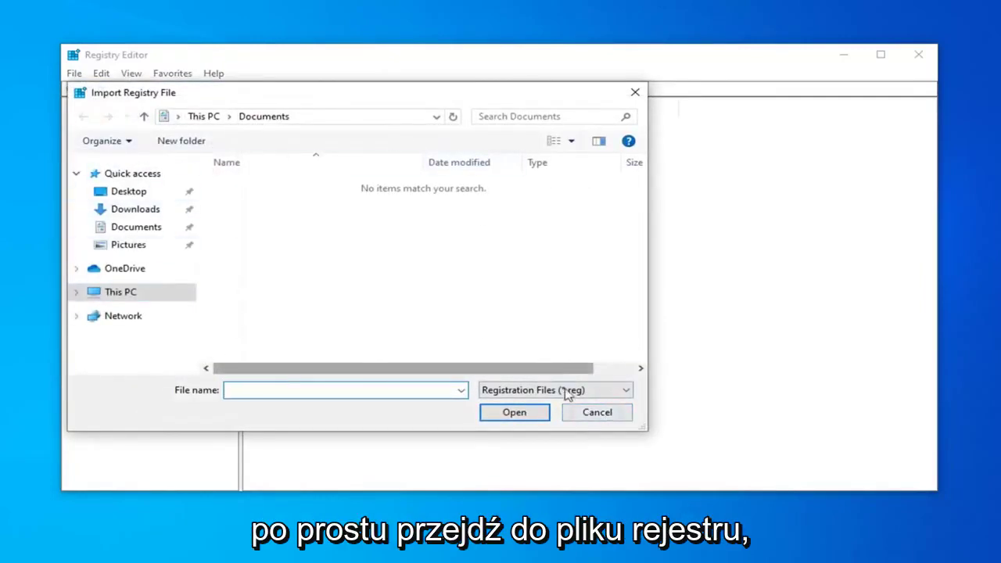
{"action": "left_click", "coordinate": [593, 414]}
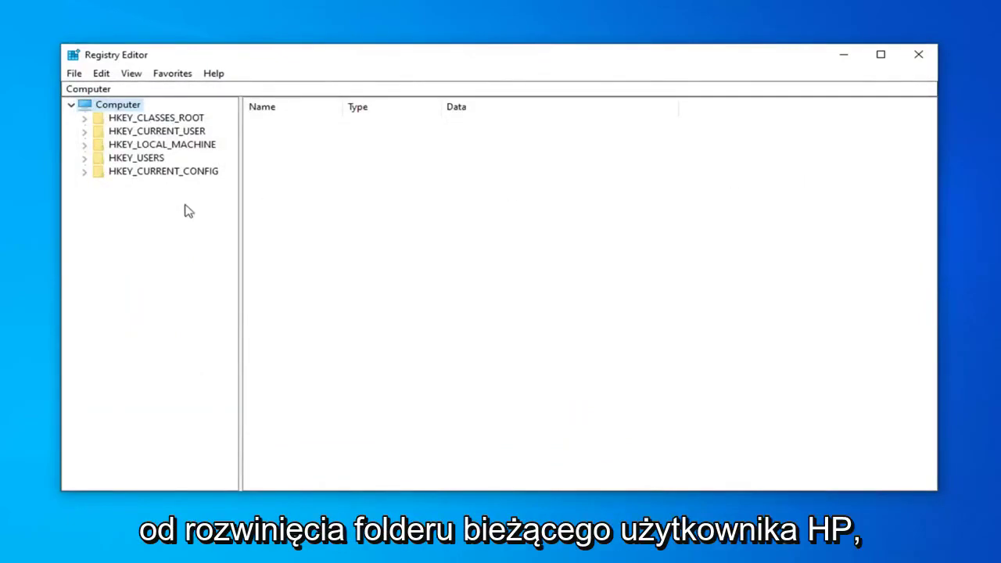
Step: Expand HKEY_CURRENT_USER\SOFTWARE\Microsoft in the key tree
{"action": "left_click", "coordinate": [117, 133]}
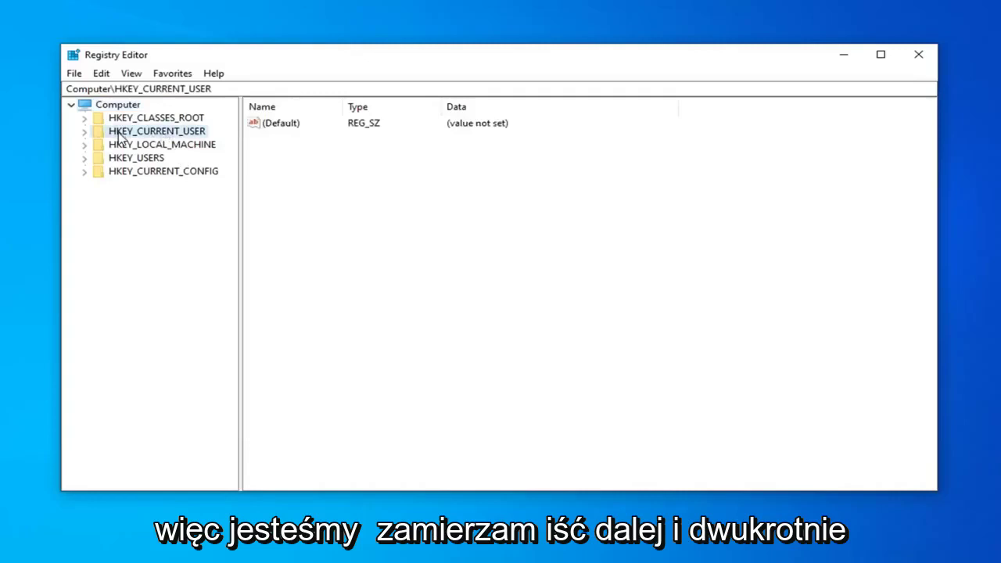
{"action": "double_click", "coordinate": [118, 135]}
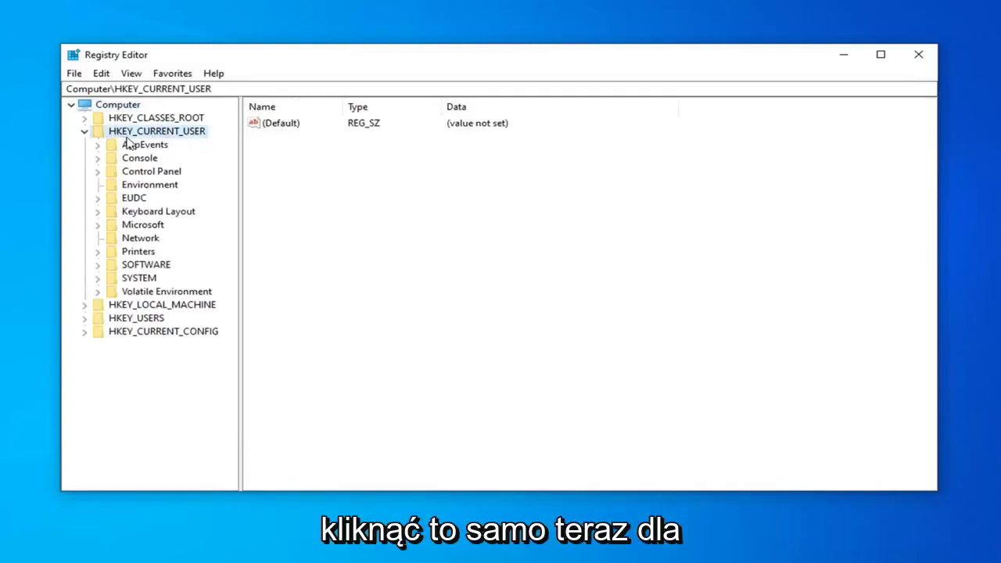
{"action": "double_click", "coordinate": [136, 270]}
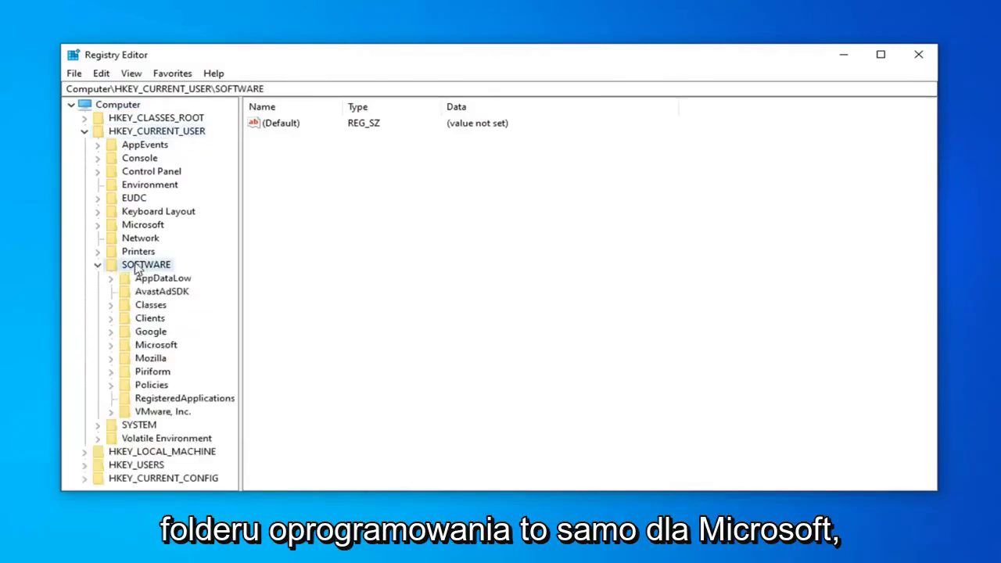
{"action": "left_click", "coordinate": [150, 347]}
{"action": "double_click", "coordinate": [151, 348]}
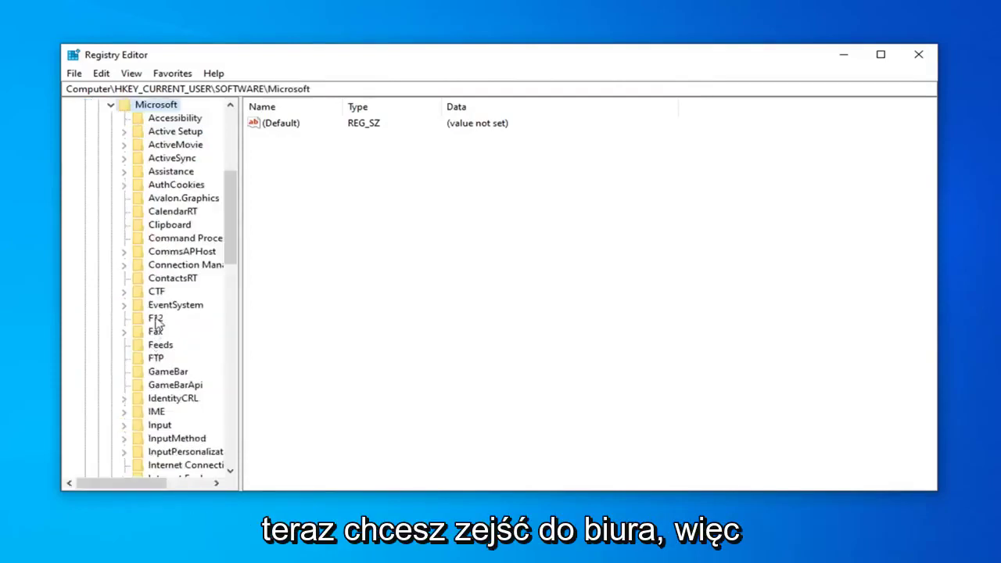
Step: Expand the Office key, widen the tree pane, and select the 16.0 key
{"action": "scroll", "coordinate": [156, 324], "scroll_direction": "down", "scroll_amount": 4}
{"action": "scroll", "coordinate": [156, 322], "scroll_direction": "down", "scroll_amount": 4}
{"action": "scroll", "coordinate": [156, 323], "scroll_direction": "down", "scroll_amount": 1}
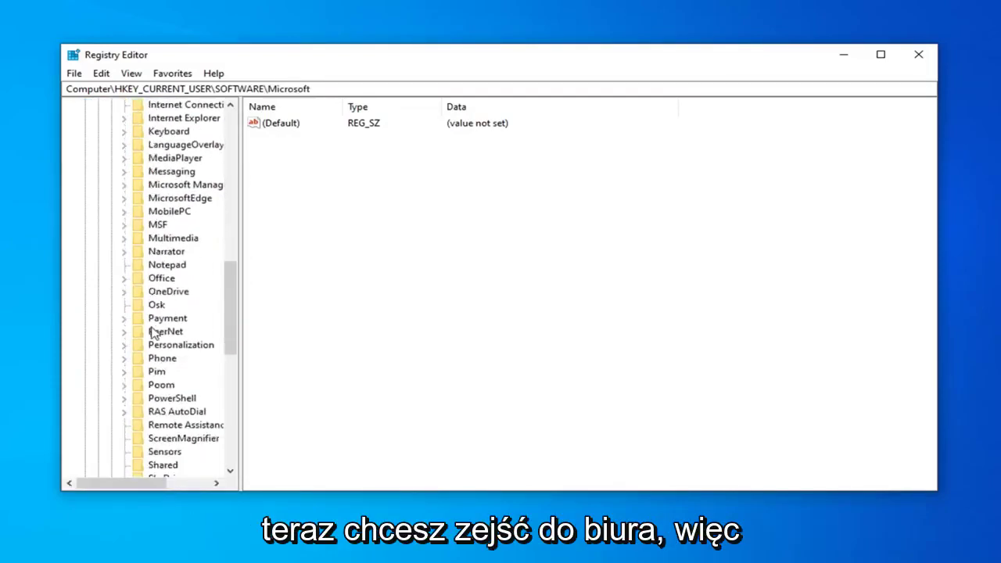
{"action": "double_click", "coordinate": [158, 278]}
{"action": "left_click_drag", "start_coordinate": [239, 277], "coordinate": [308, 277]}
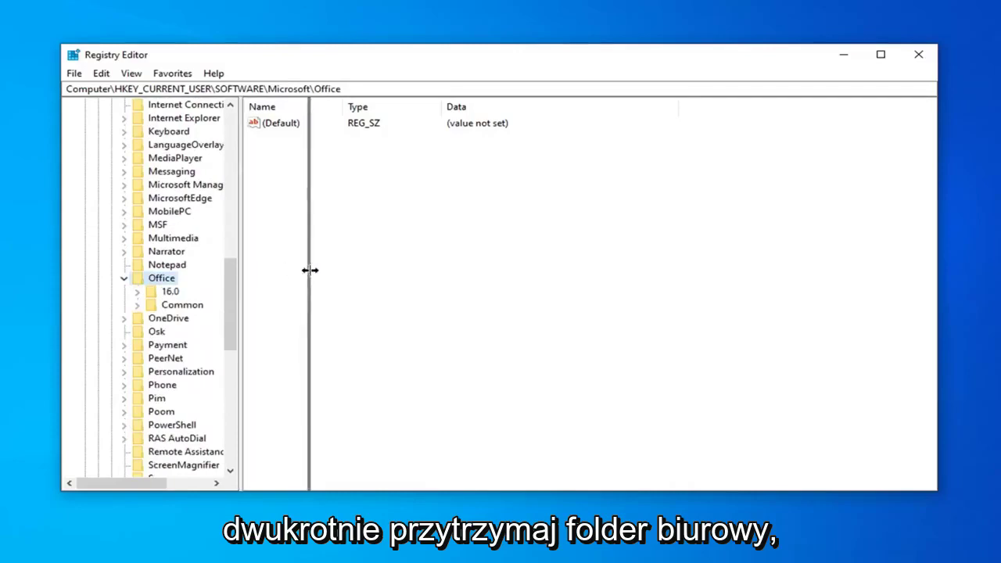
{"action": "left_click", "coordinate": [169, 292]}
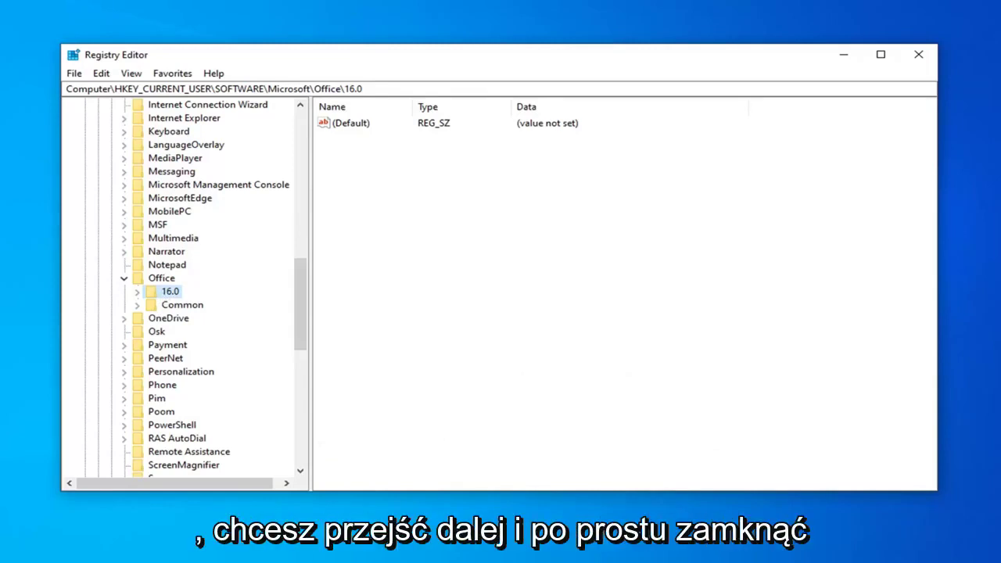
Step: Expand 16.0 and create a new subkey named Outlook under it
{"action": "left_click", "coordinate": [138, 292]}
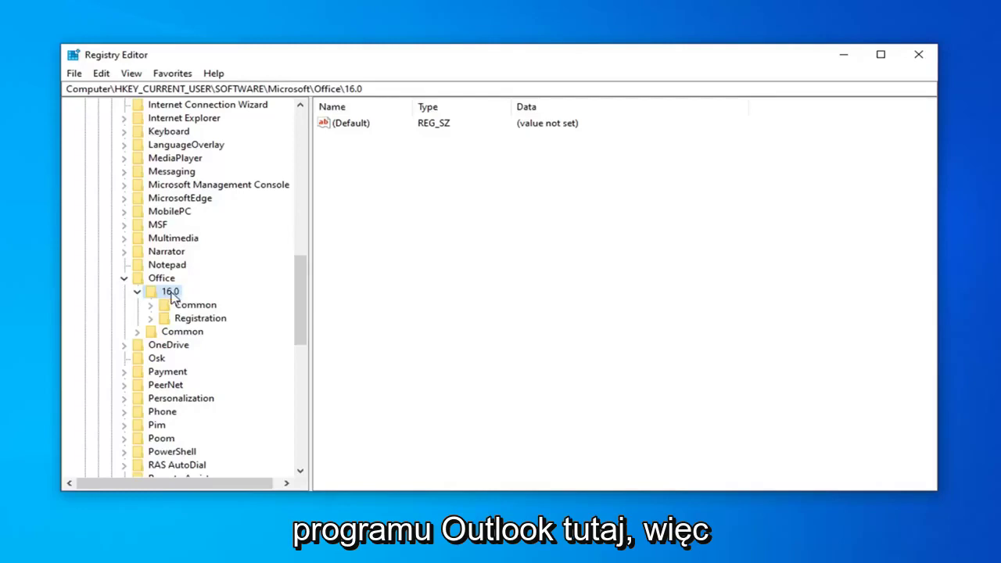
{"action": "right_click", "coordinate": [171, 293]}
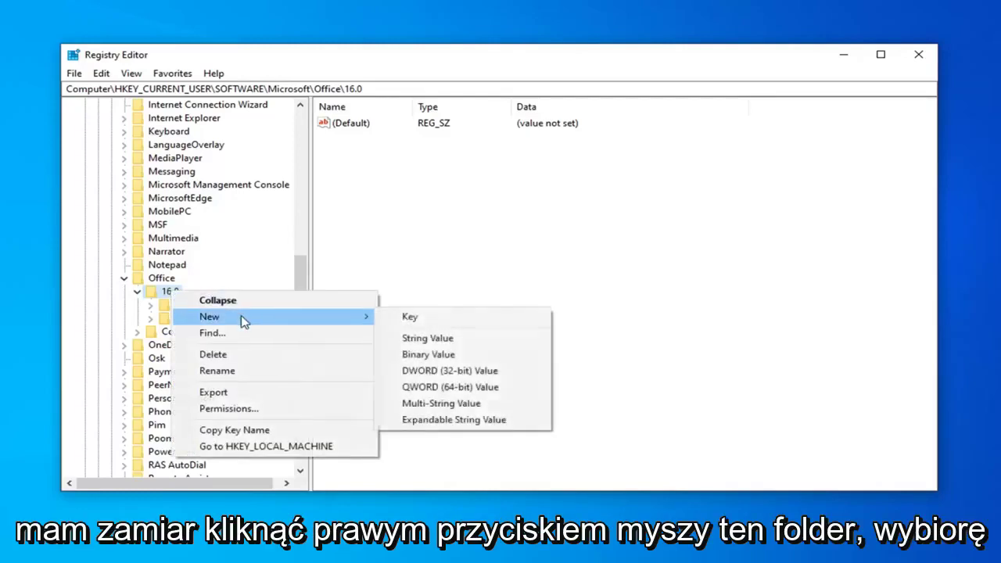
{"action": "mouse_move", "coordinate": [235, 316]}
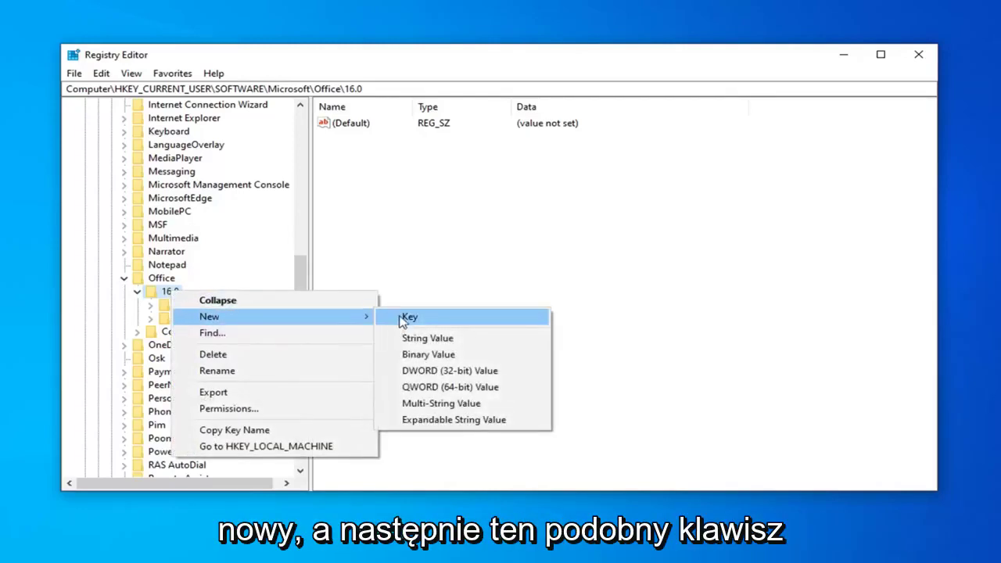
{"action": "left_click", "coordinate": [408, 321]}
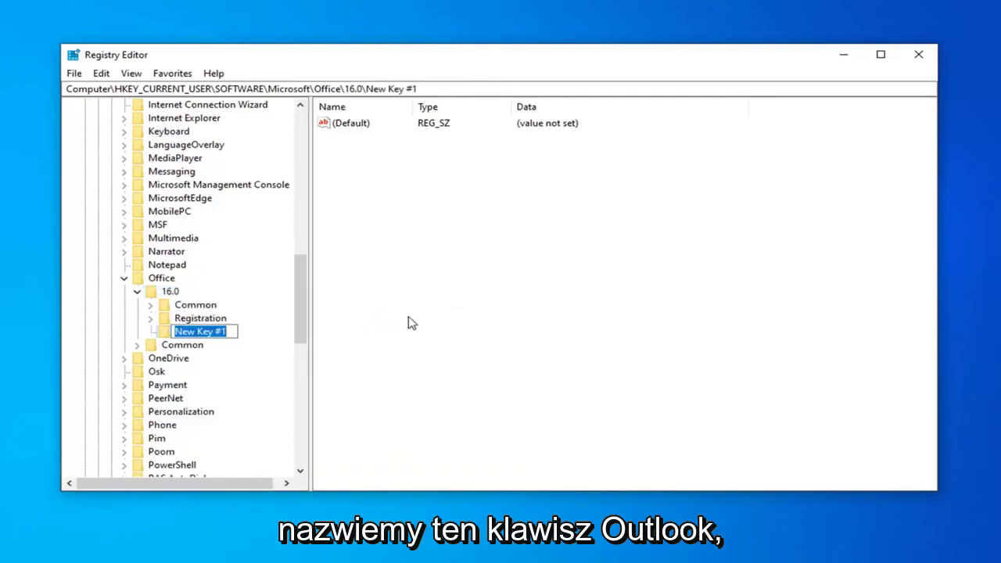
{"action": "type", "text": "Outloo"}
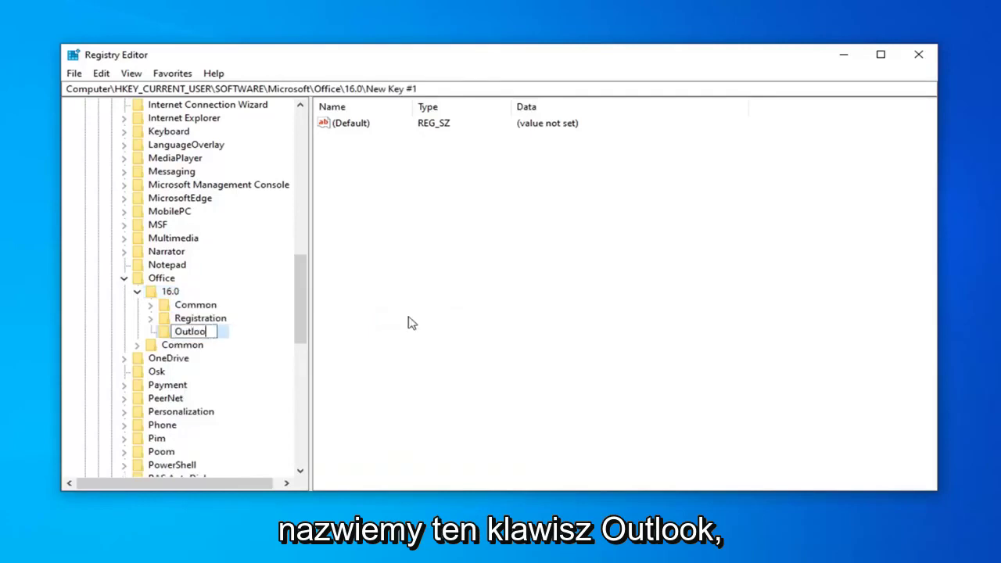
{"action": "type", "text": "k"}
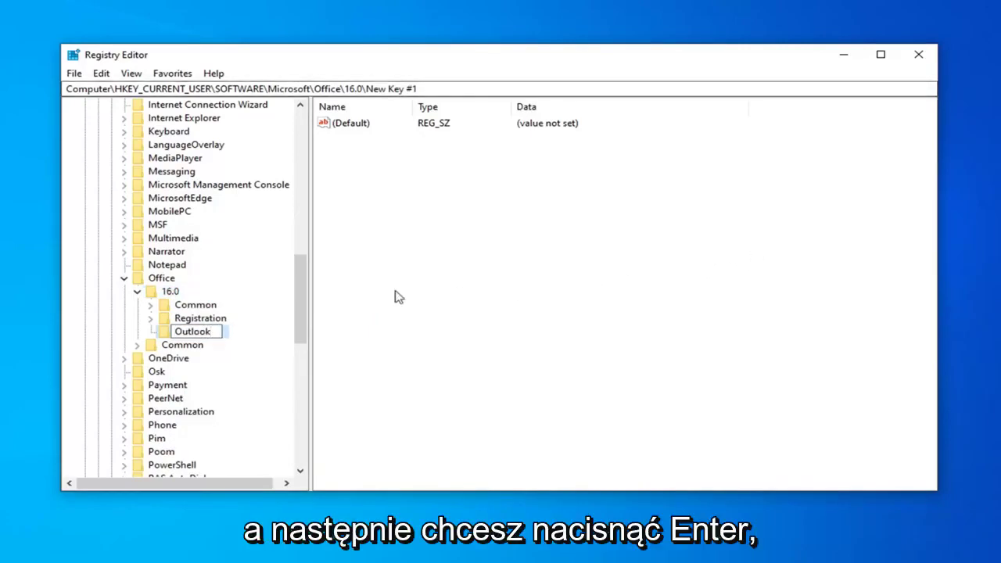
{"action": "key", "text": "Return"}
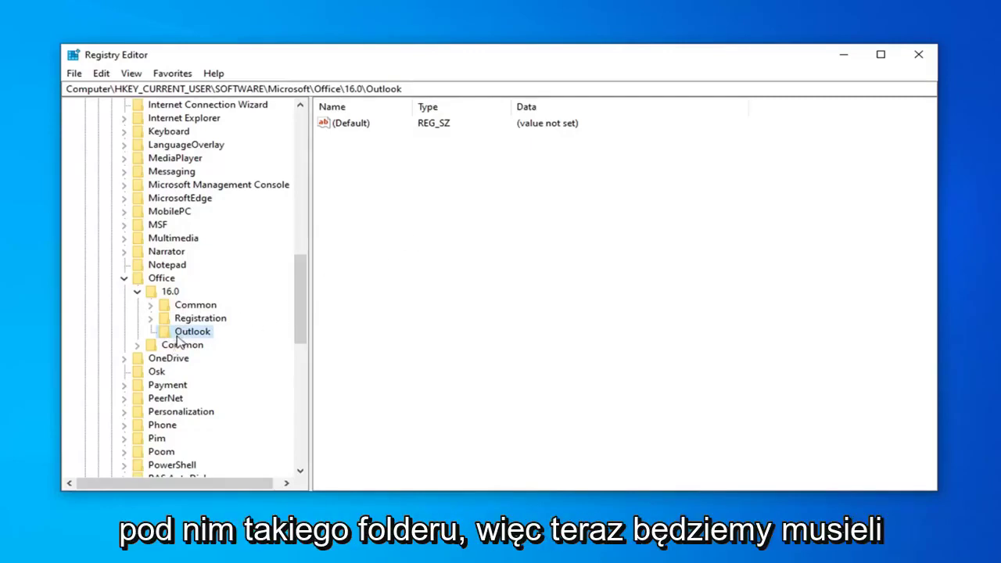
Step: Create a subkey named PST under Outlook and select it in the tree
{"action": "right_click", "coordinate": [186, 337]}
{"action": "mouse_move", "coordinate": [222, 359]}
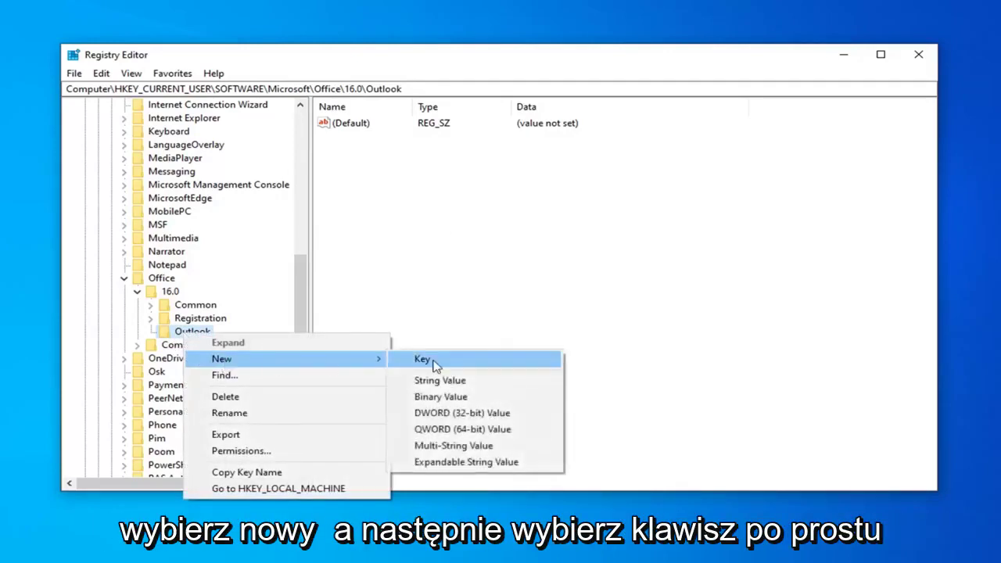
{"action": "left_click", "coordinate": [434, 366]}
{"action": "type", "text": "PST"}
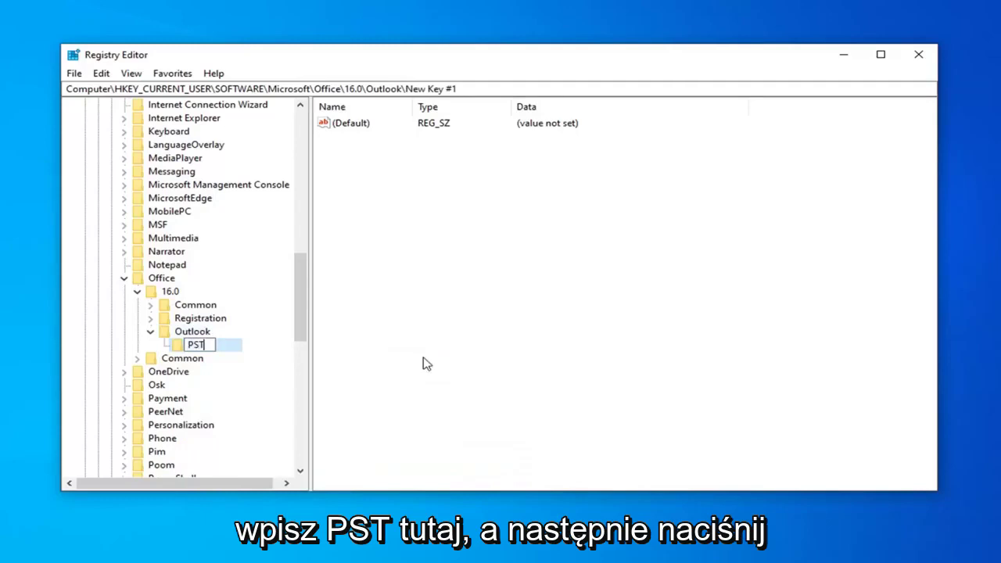
{"action": "key", "text": "Return"}
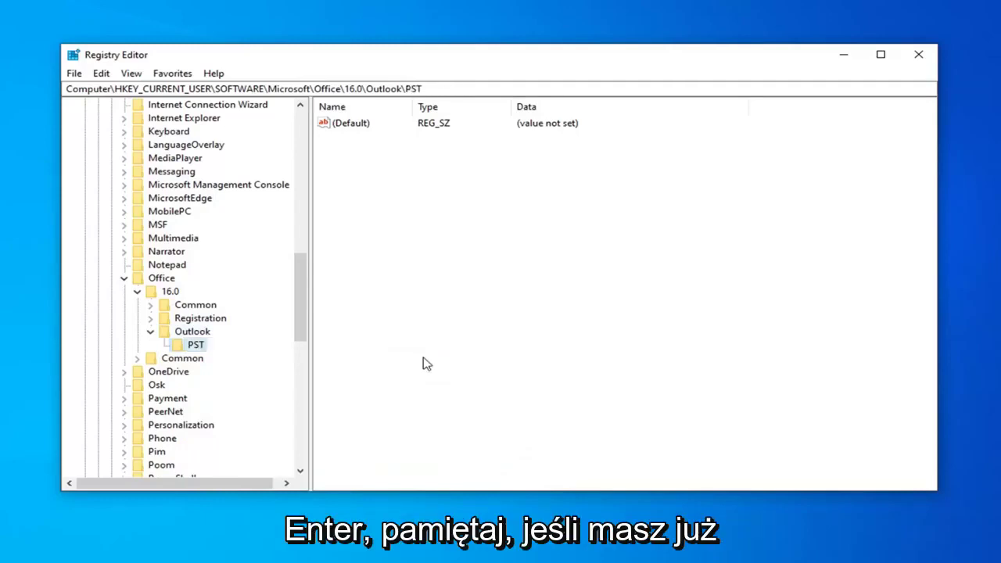
{"action": "left_click", "coordinate": [151, 332]}
{"action": "left_click", "coordinate": [150, 331]}
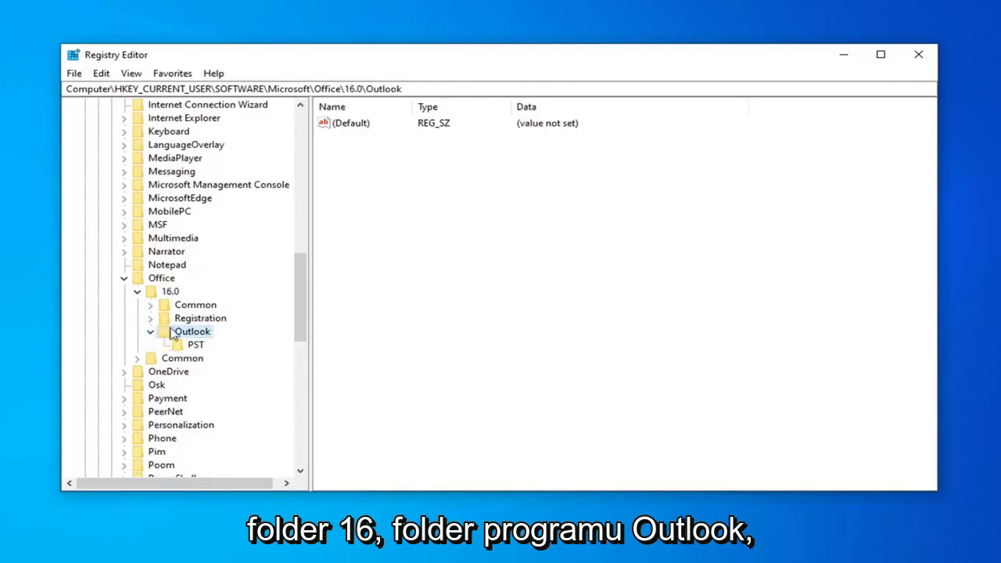
{"action": "left_click", "coordinate": [186, 348]}
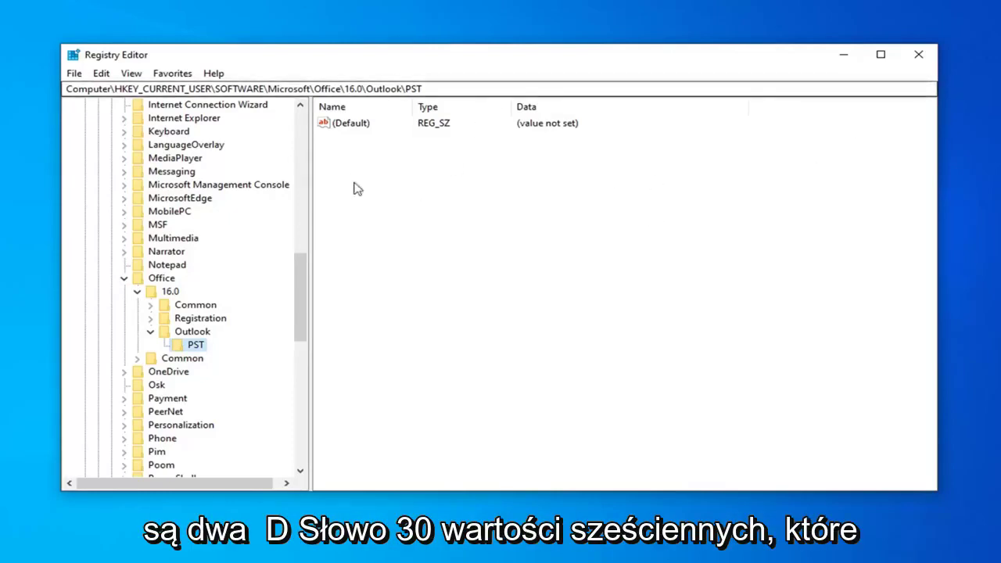
Step: In the PST key, create a DWORD (32-bit) value named MaxLargeFileSize
{"action": "right_click", "coordinate": [392, 145]}
{"action": "left_click", "coordinate": [371, 167]}
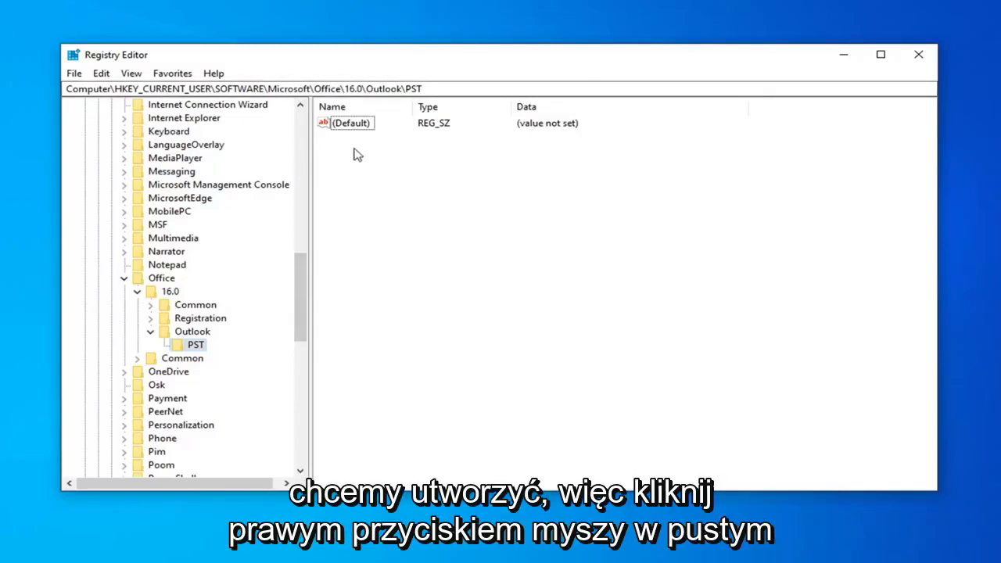
{"action": "right_click", "coordinate": [354, 152]}
{"action": "mouse_move", "coordinate": [395, 158]}
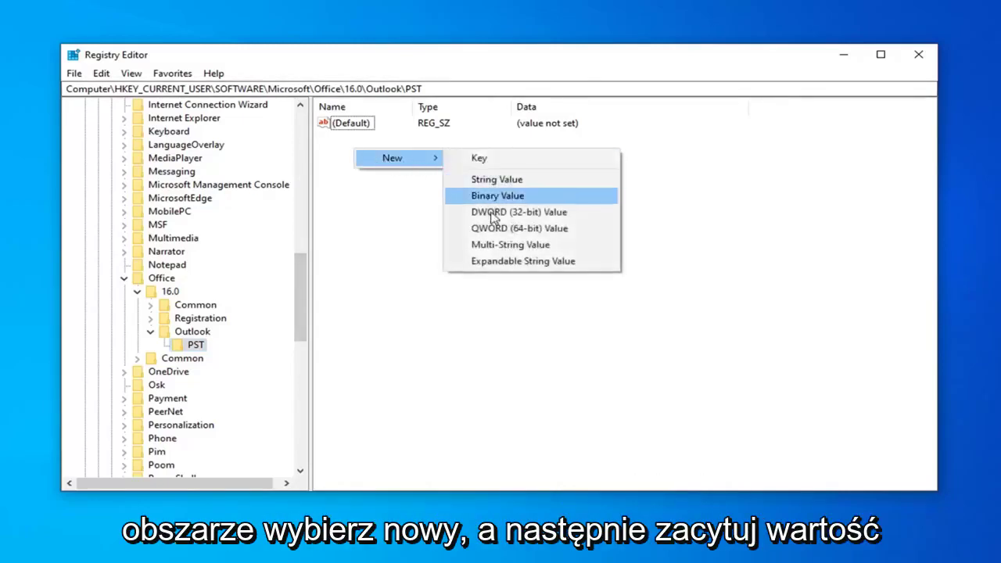
{"action": "left_click", "coordinate": [493, 213]}
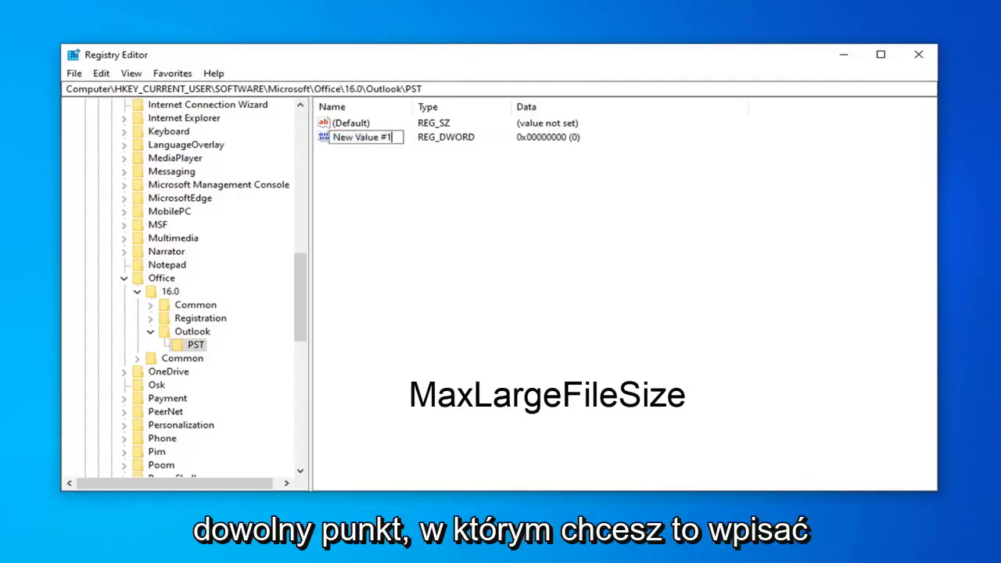
{"action": "type", "text": "Max"}
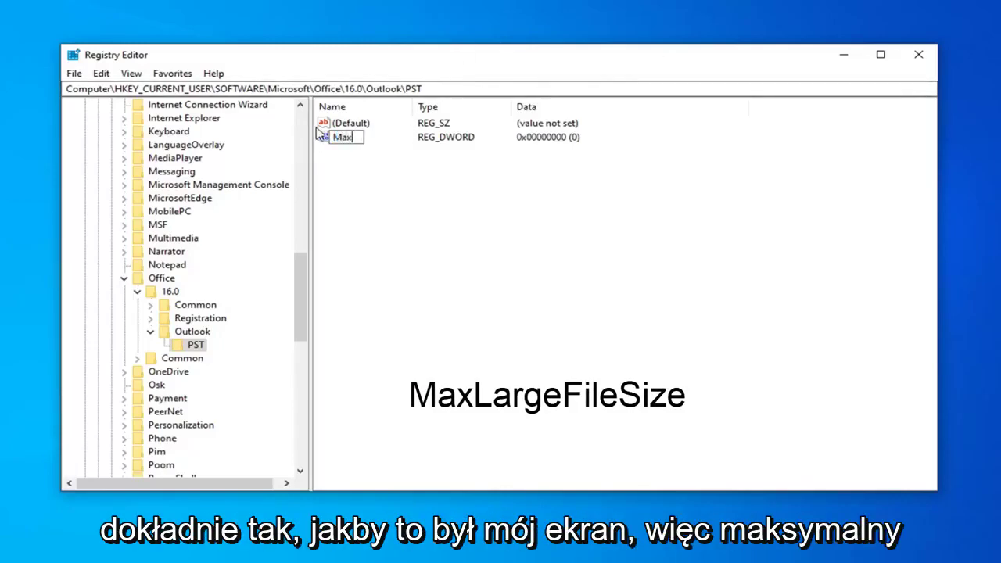
{"action": "type", "text": "LargeFi"}
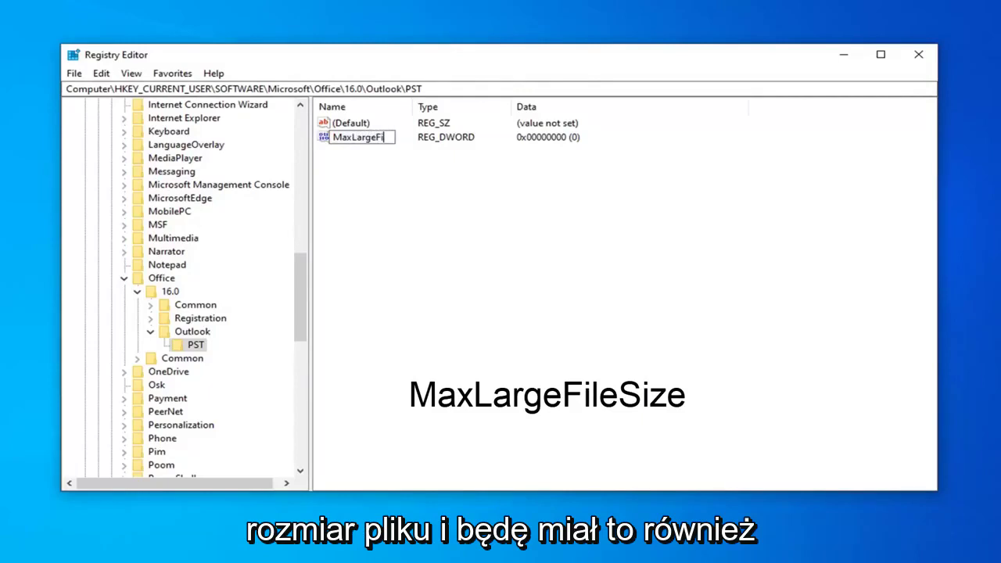
{"action": "type", "text": "leSize"}
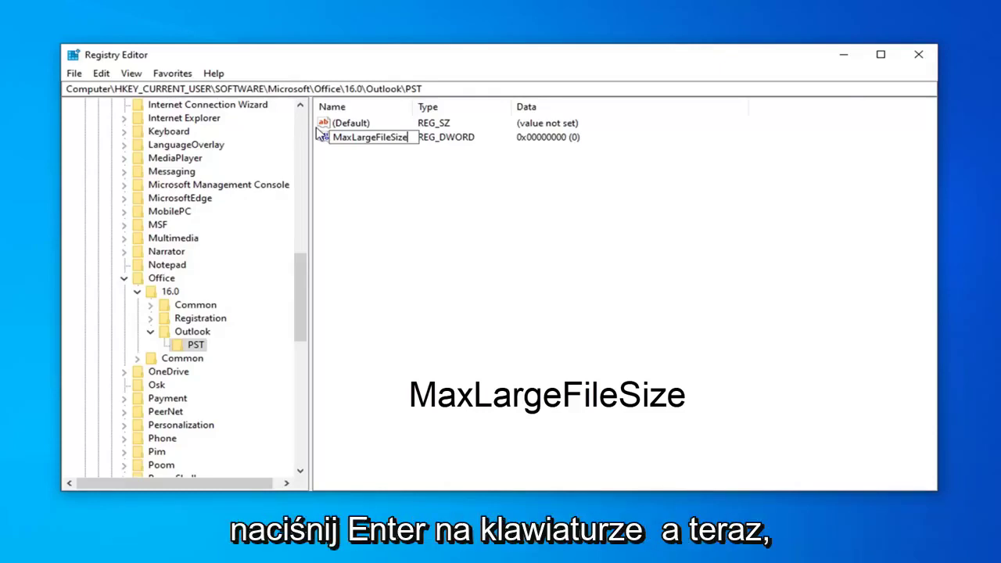
{"action": "key", "text": "Return"}
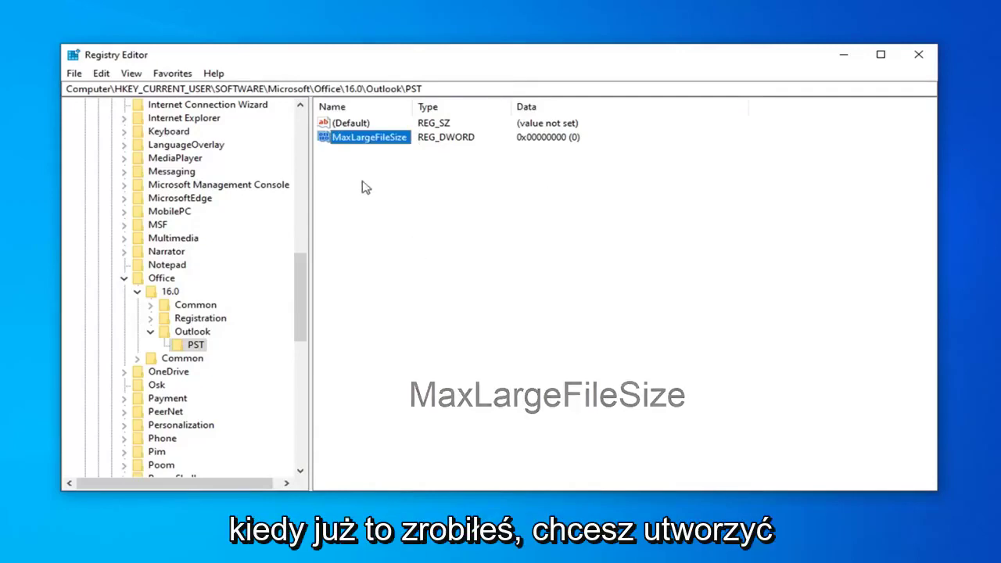
{"action": "right_click", "coordinate": [350, 162]}
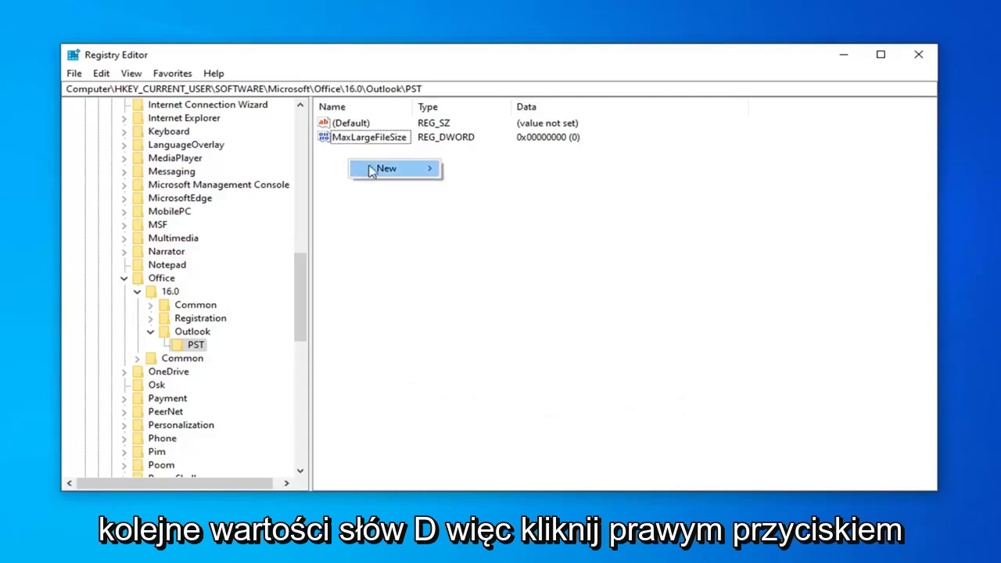
{"action": "mouse_move", "coordinate": [387, 168]}
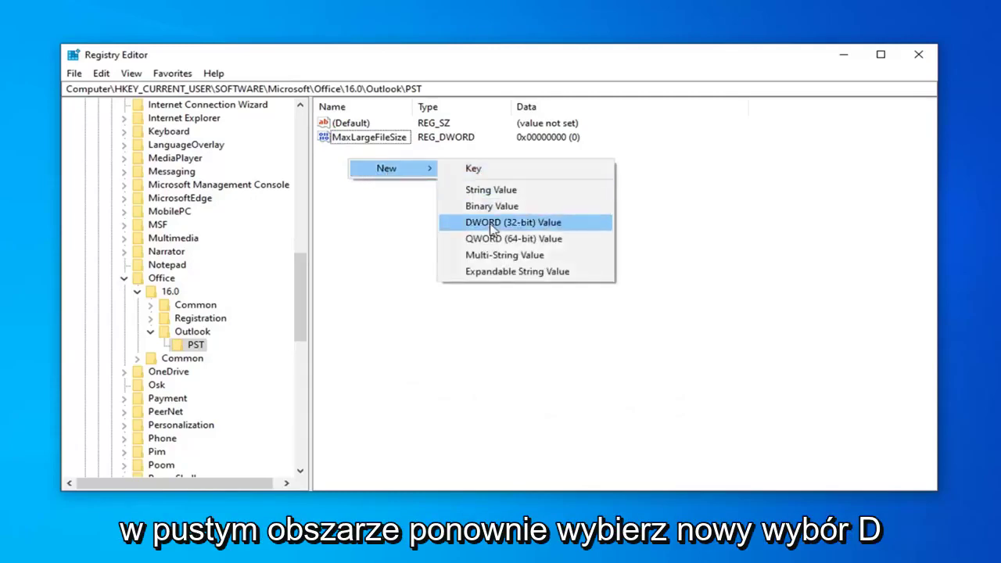
Step: Add a DWORD (32-bit) value named WarnLargeFileSize to PST, correcting a typo in the name
{"action": "left_click", "coordinate": [492, 225]}
{"action": "key", "text": "BackSpace"}
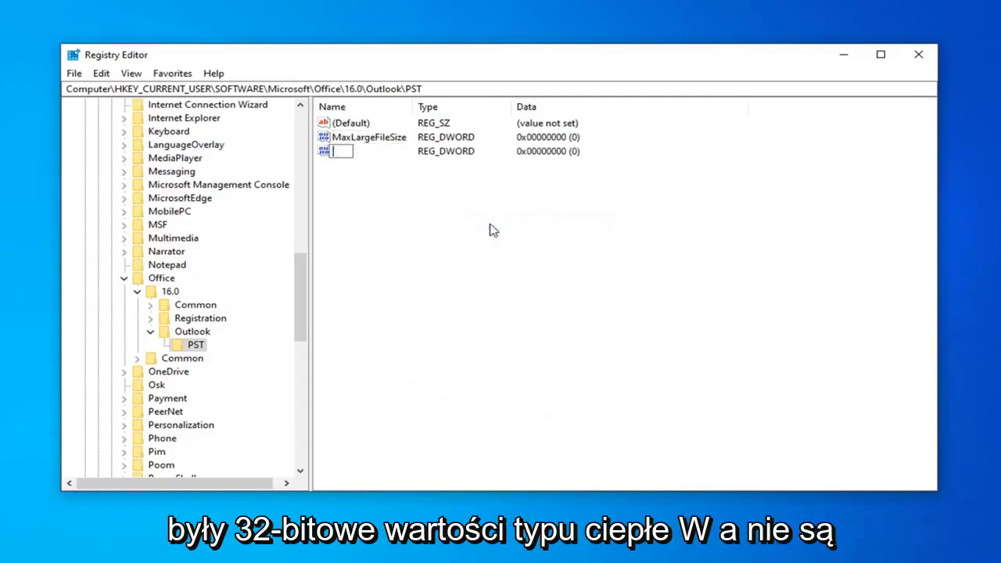
{"action": "type", "text": "Warm"}
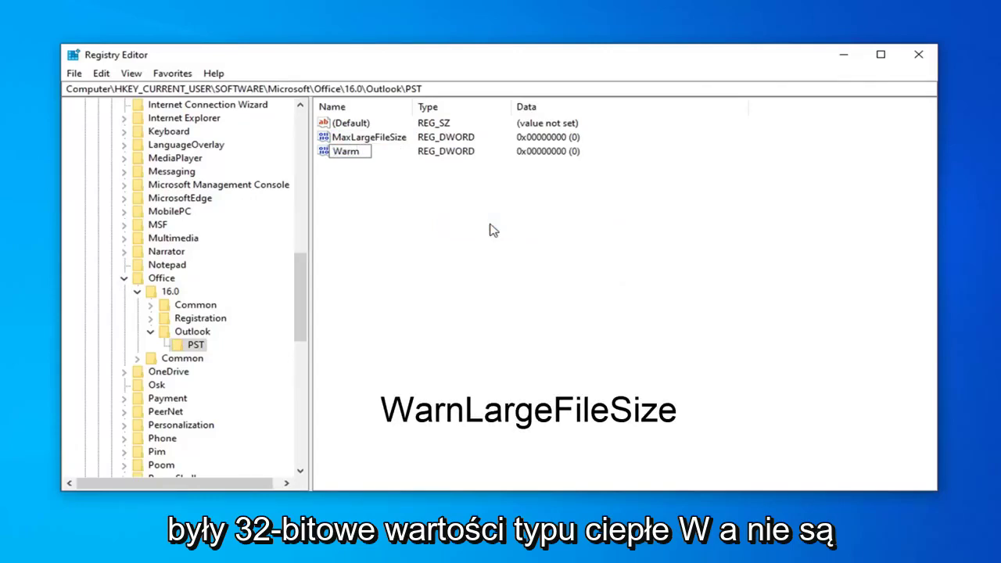
{"action": "key", "text": "BackSpace"}
{"action": "type", "text": "n"}
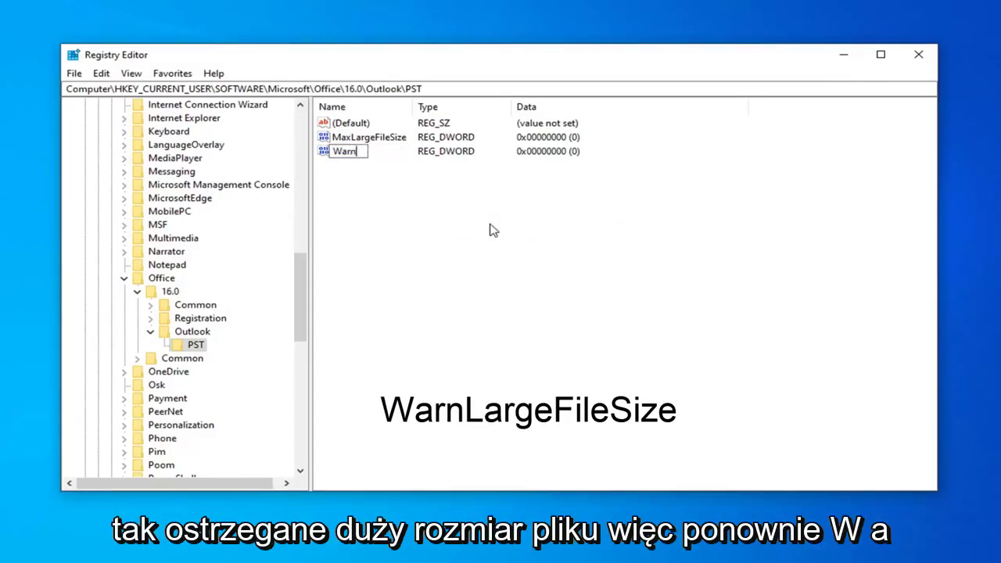
{"action": "type", "text": "Large"}
{"action": "type", "text": "FileSize"}
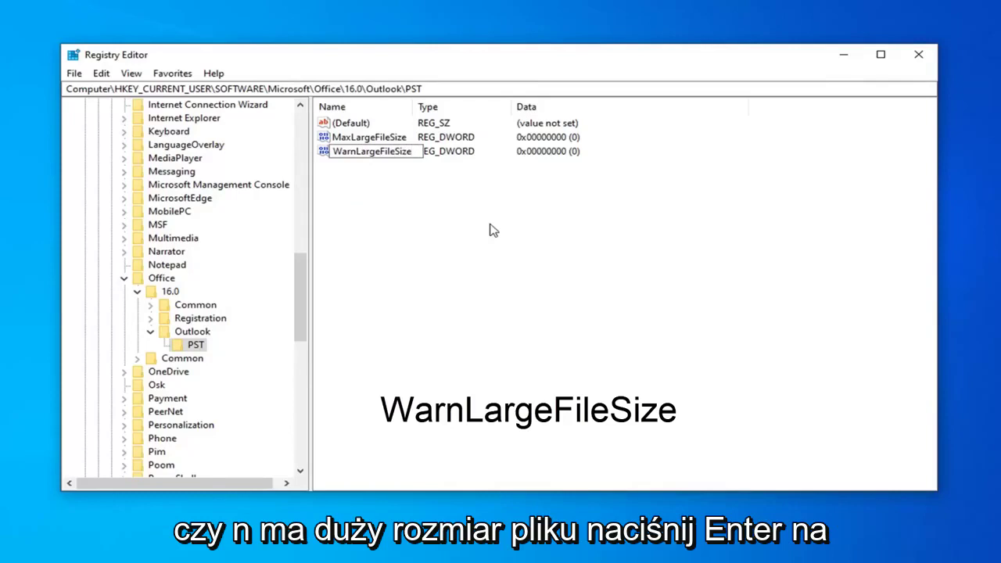
{"action": "key", "text": "Return"}
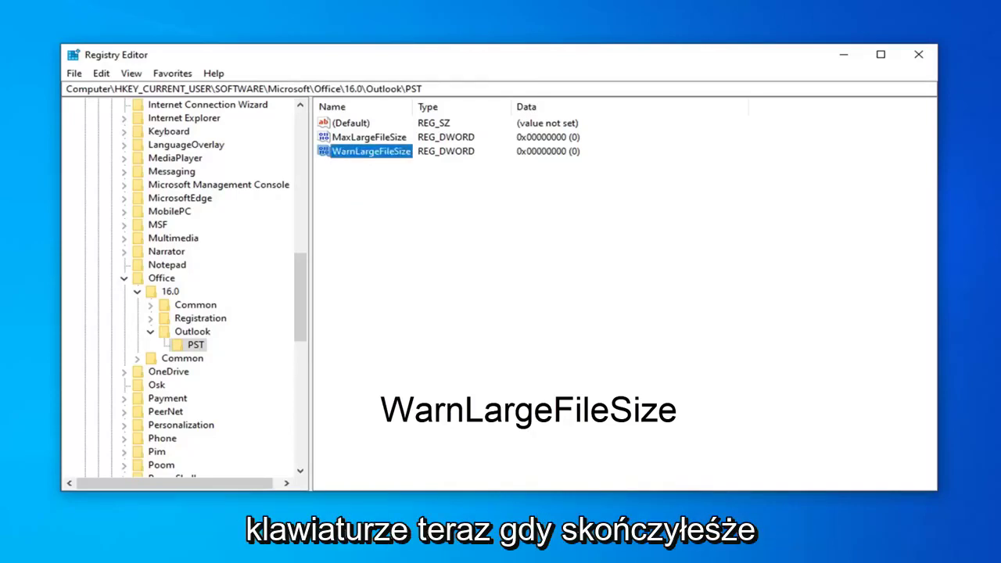
{"action": "left_click", "coordinate": [356, 140]}
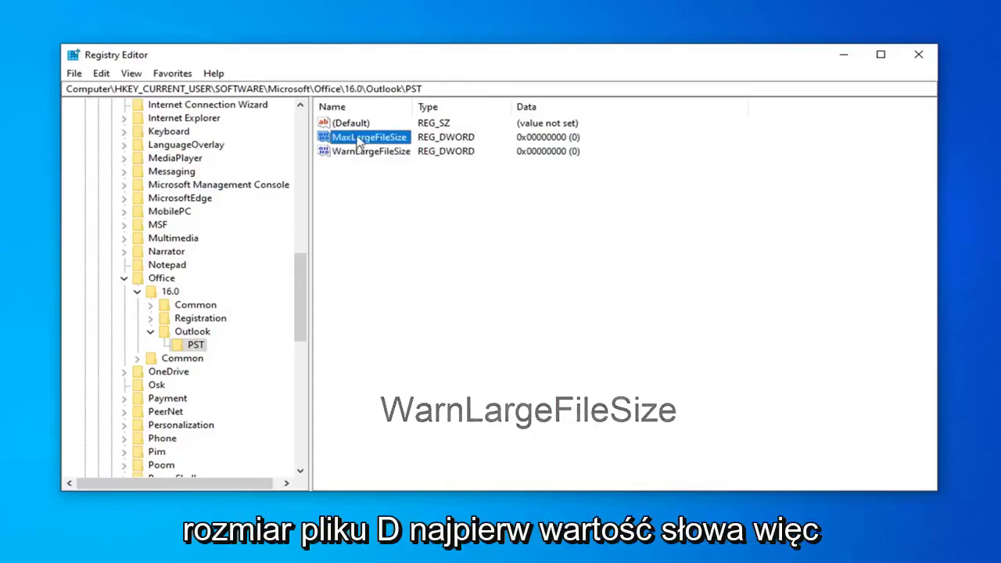
Step: Open MaxLargeFileSize's edit dialog with Decimal base, then search Windows for Calculator
{"action": "double_click", "coordinate": [378, 141]}
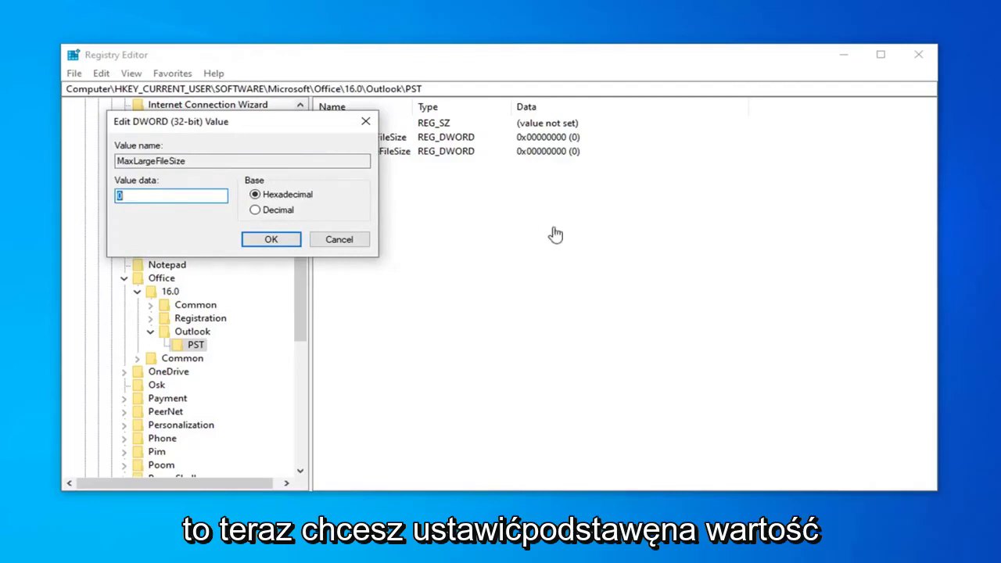
{"action": "left_click", "coordinate": [161, 194]}
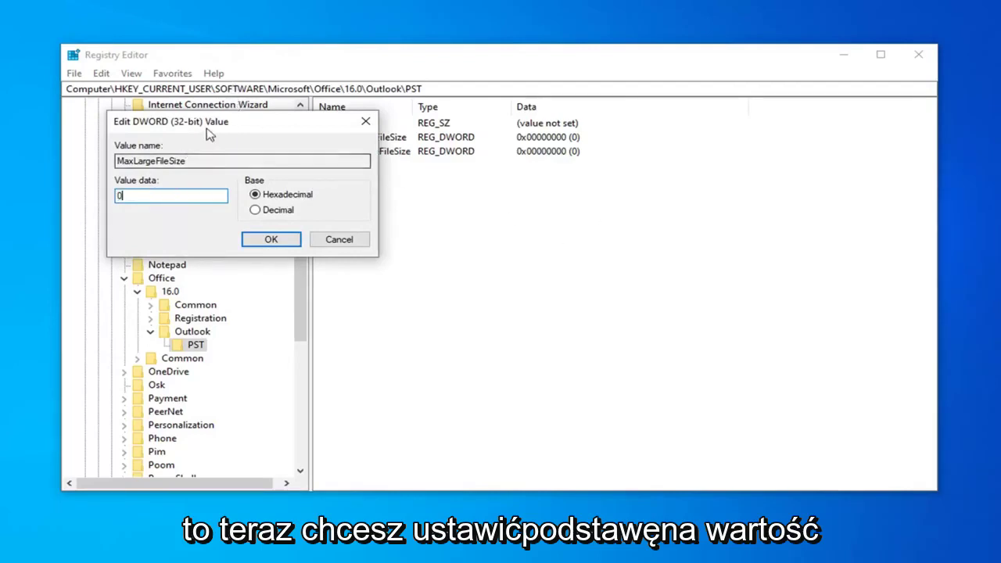
{"action": "left_click_drag", "start_coordinate": [219, 121], "coordinate": [477, 134]}
{"action": "left_click", "coordinate": [514, 223]}
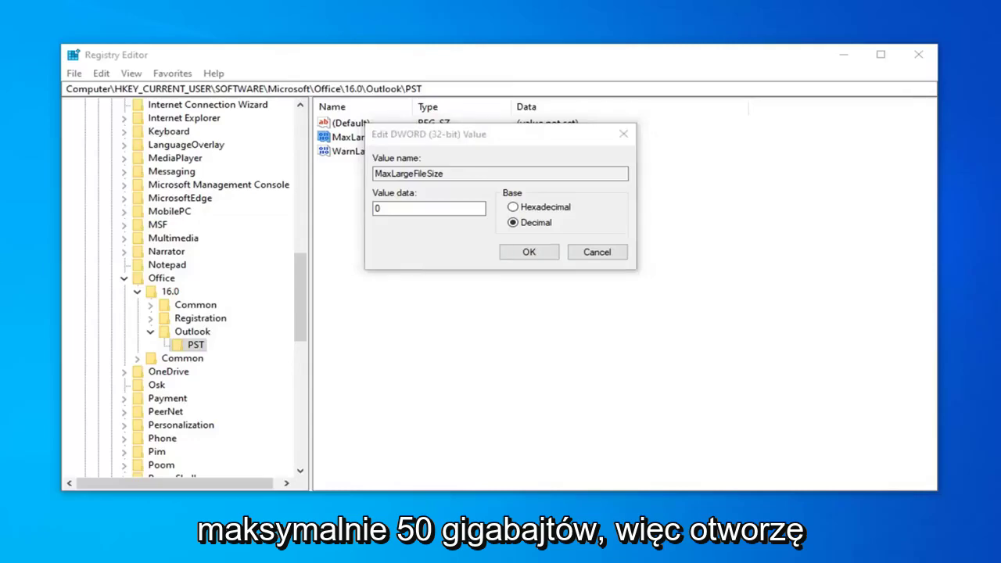
{"action": "key", "text": "super"}
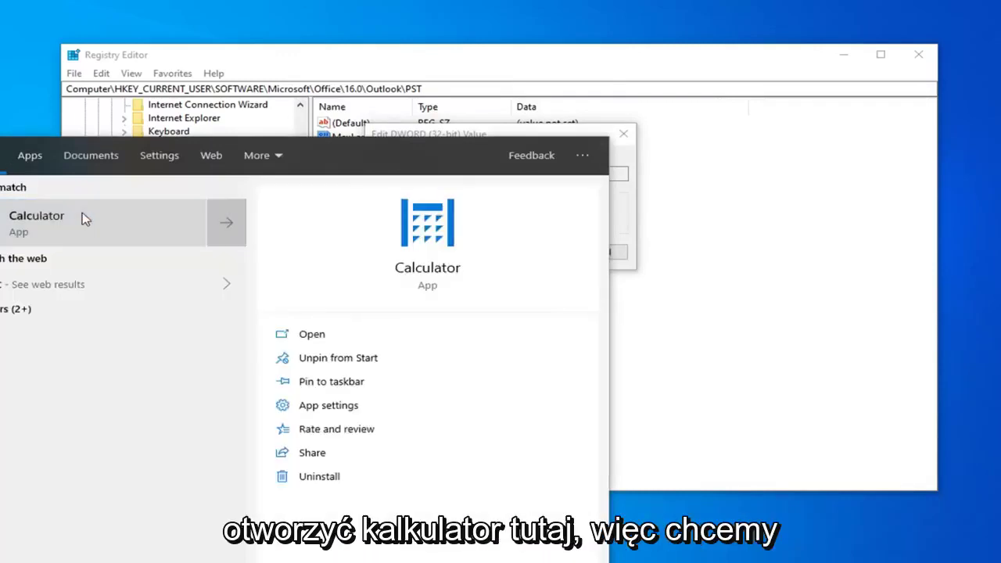
Step: Launch Calculator and compute 100 × 1,024 to get 102,400
{"action": "left_click", "coordinate": [84, 219]}
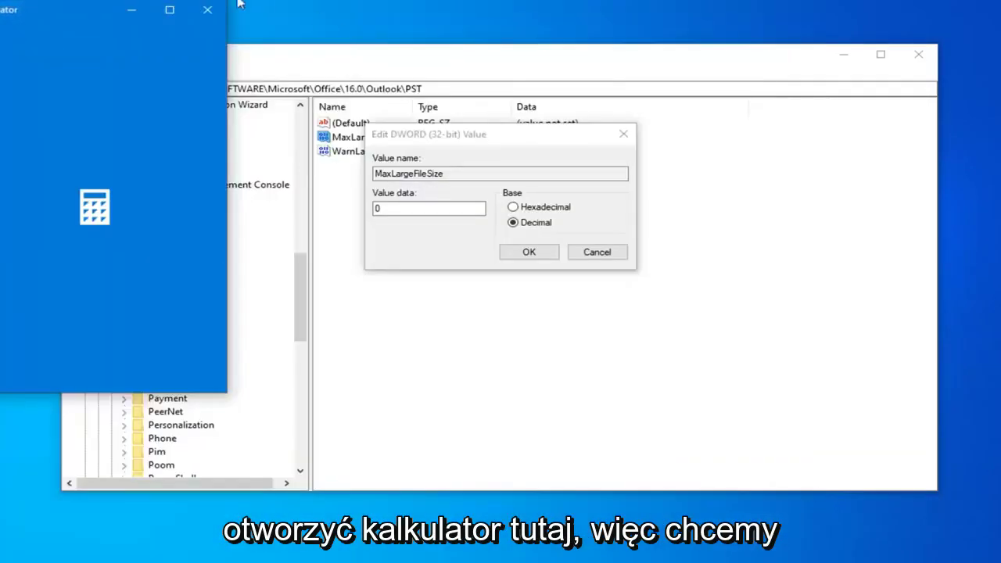
{"action": "left_click_drag", "start_coordinate": [65, 21], "coordinate": [774, 94]}
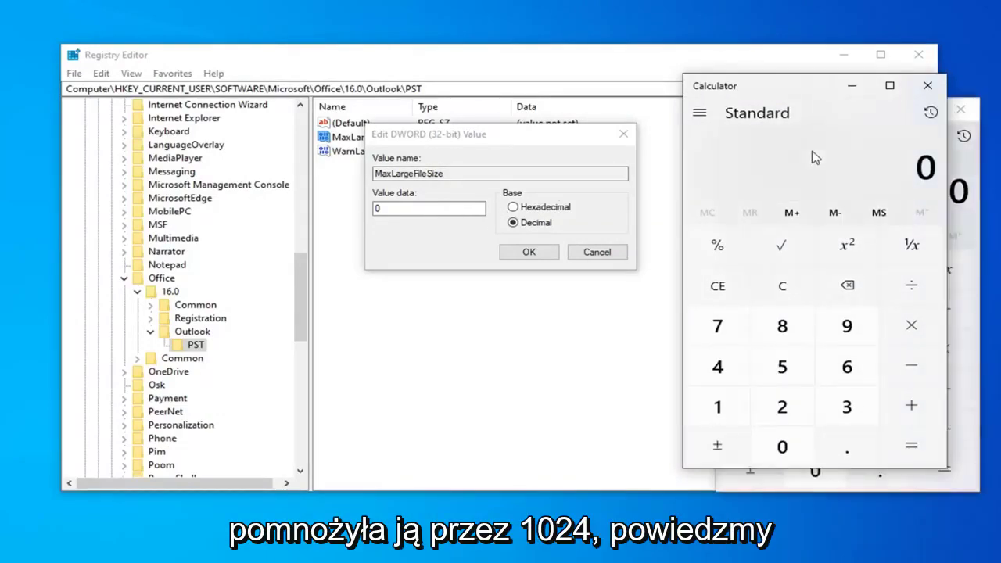
{"action": "left_click", "coordinate": [928, 87]}
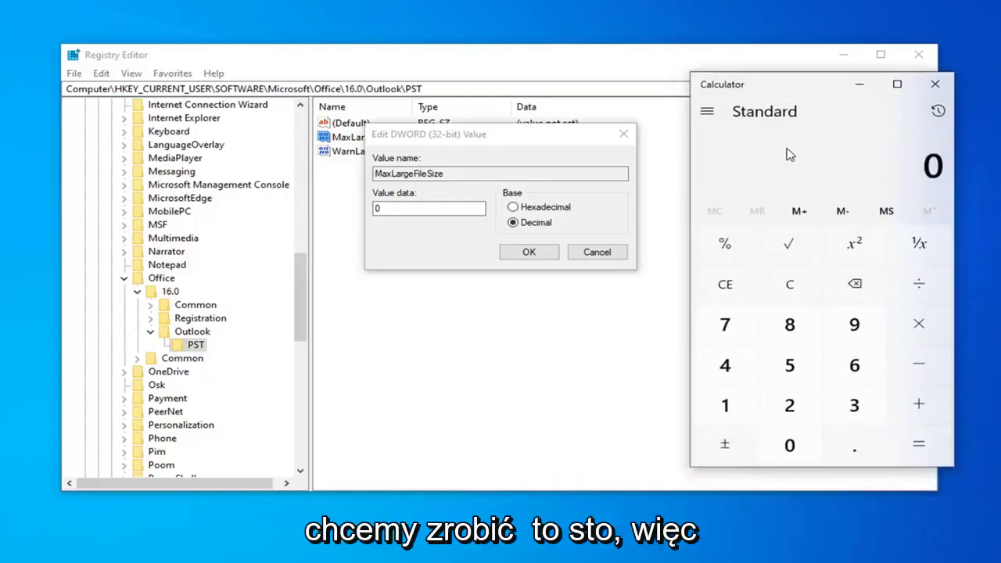
{"action": "type", "text": "100"}
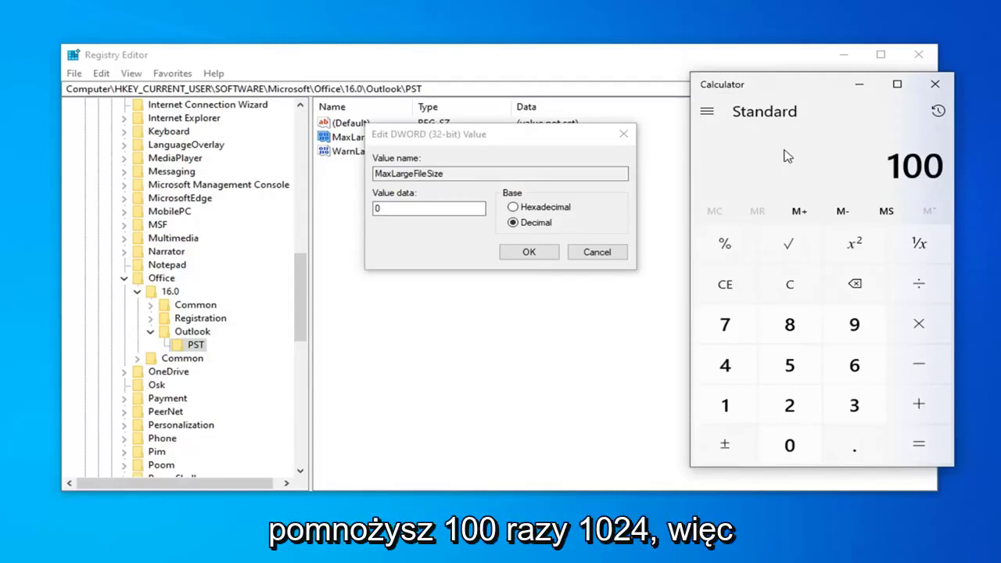
{"action": "key", "text": "asterisk"}
{"action": "type", "text": "1,024"}
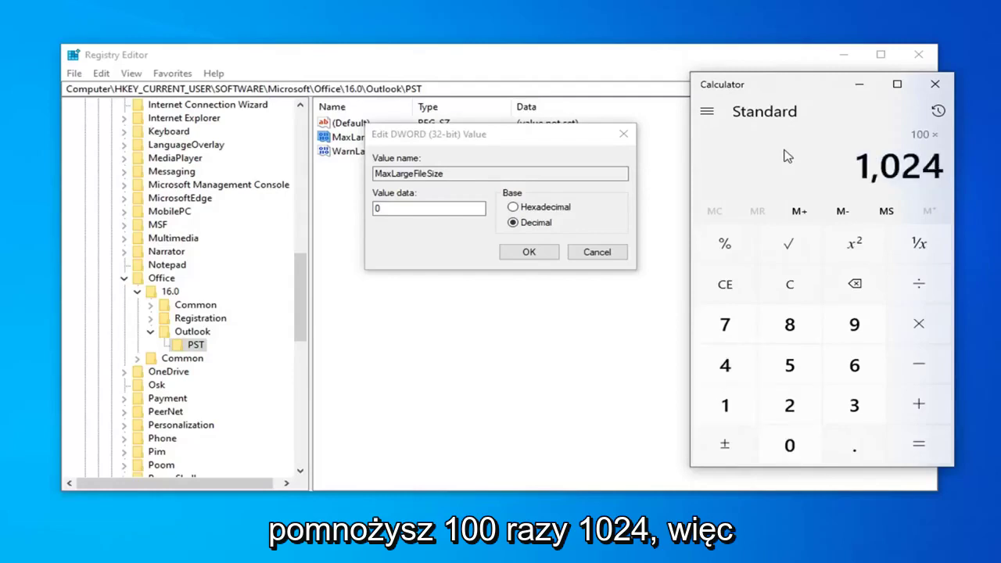
{"action": "key", "text": "Return"}
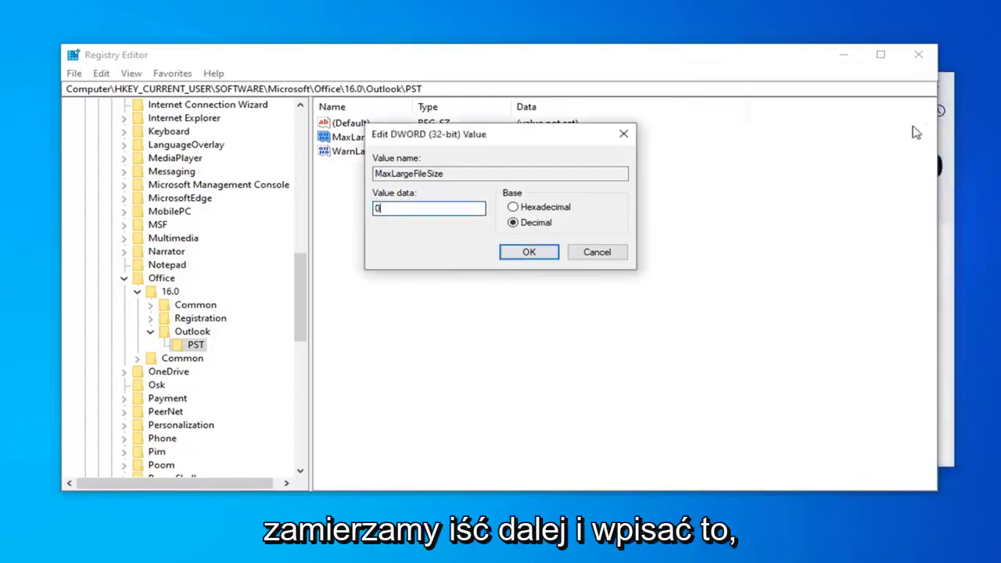
Step: Enter 102400 as MaxLargeFileSize's decimal data and confirm with OK
{"action": "left_click_drag", "start_coordinate": [841, 101], "coordinate": [972, 127]}
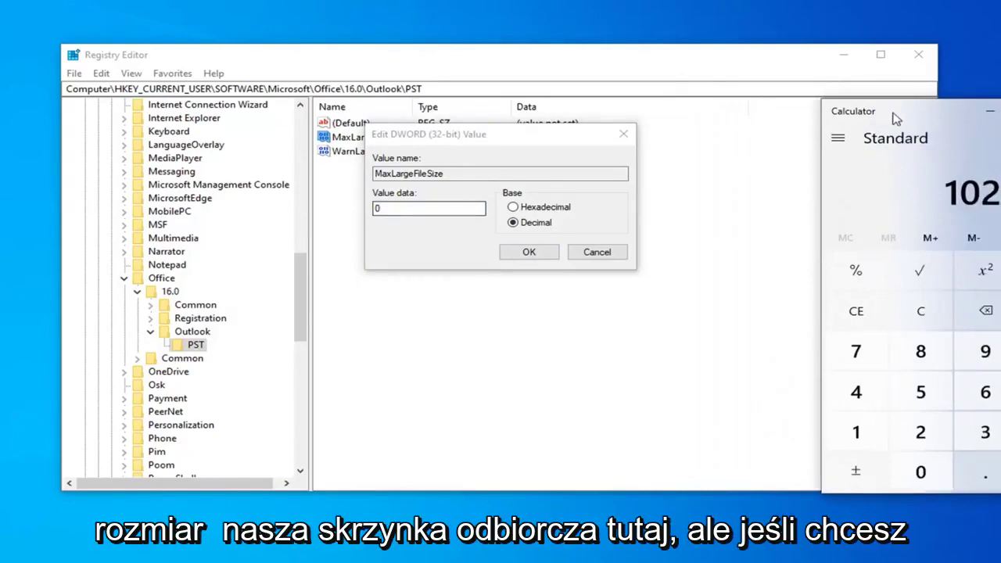
{"action": "left_click_drag", "start_coordinate": [894, 118], "coordinate": [799, 129]}
{"action": "left_click", "coordinate": [366, 210]}
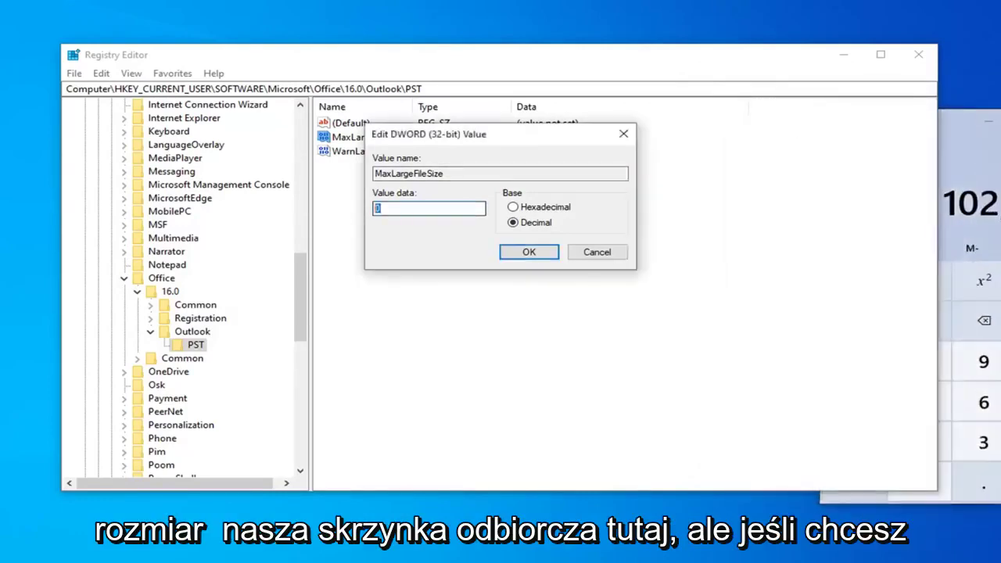
{"action": "type", "text": "1024"}
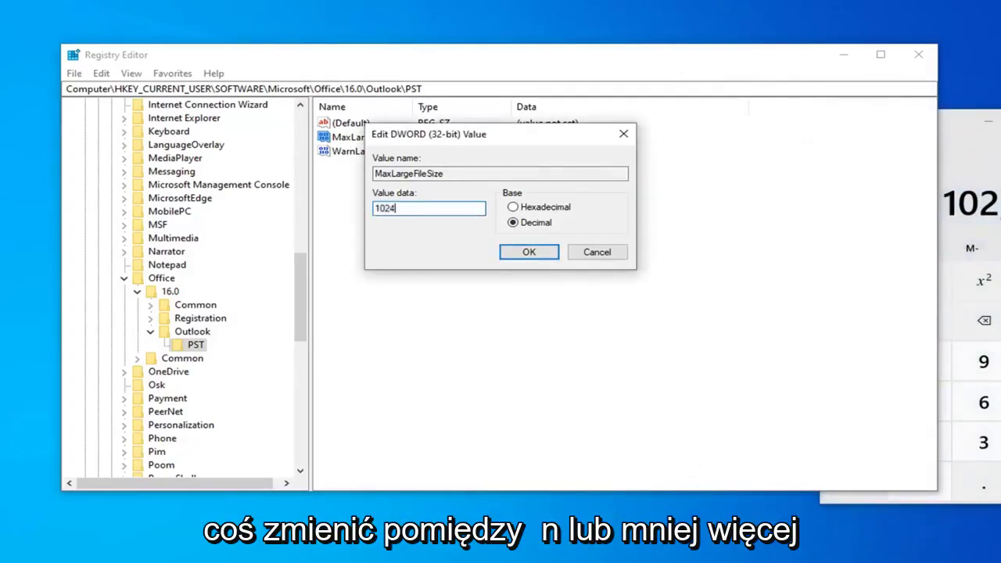
{"action": "type", "text": "00"}
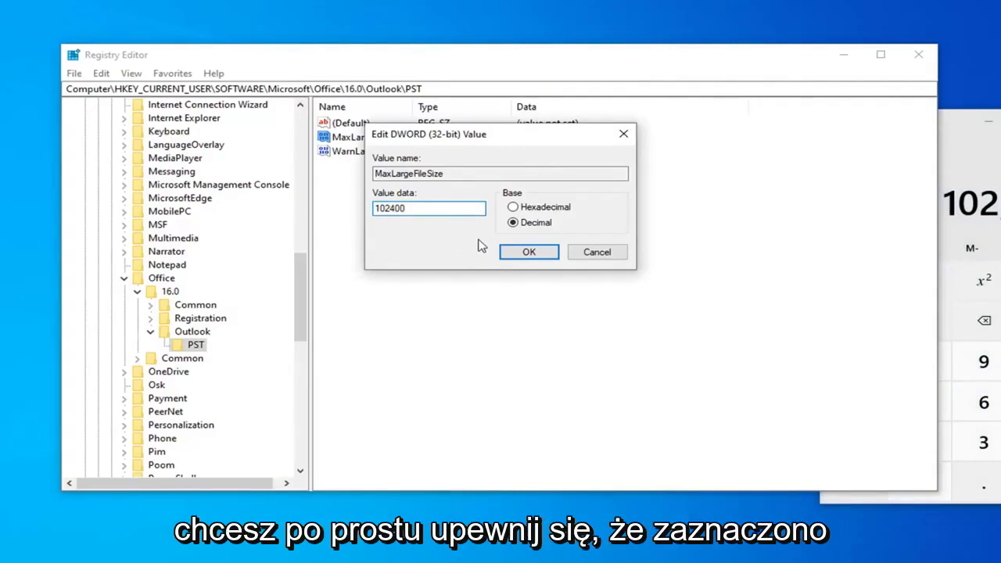
{"action": "left_click", "coordinate": [528, 253]}
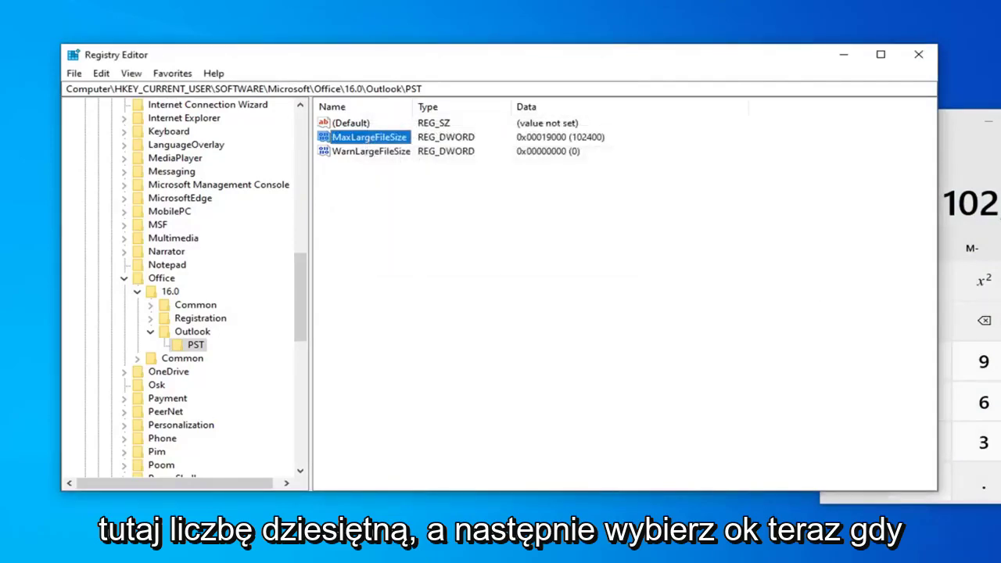
Step: Open the WarnLargeFileSize value's Edit DWORD dialog and move it toward the middle of the screen
{"action": "left_click", "coordinate": [352, 161]}
{"action": "double_click", "coordinate": [358, 156]}
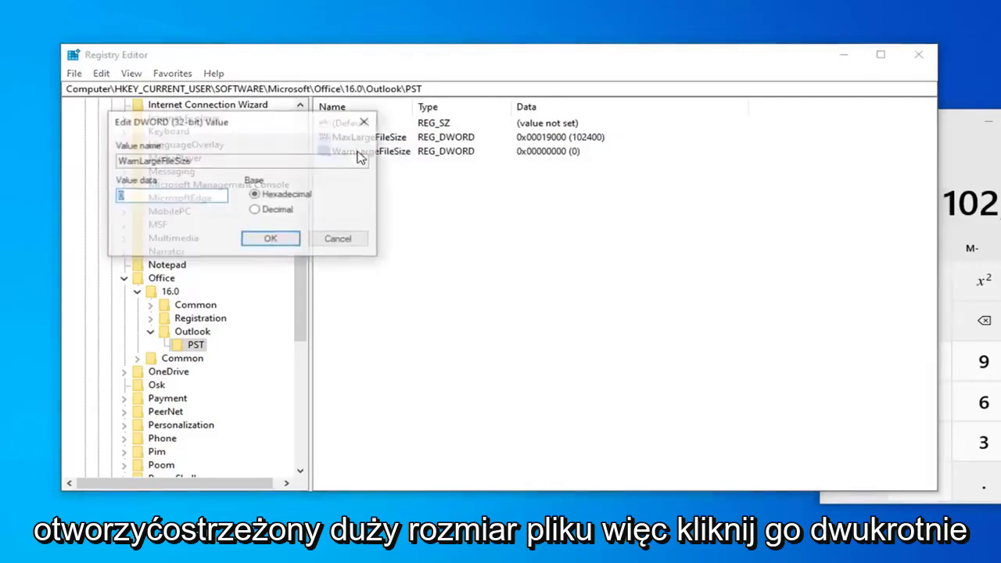
{"action": "mouse_move", "coordinate": [269, 123]}
{"action": "left_mouse_down"}
{"action": "mouse_move", "coordinate": [334, 179]}
{"action": "mouse_move", "coordinate": [335, 204]}
{"action": "left_mouse_up"}
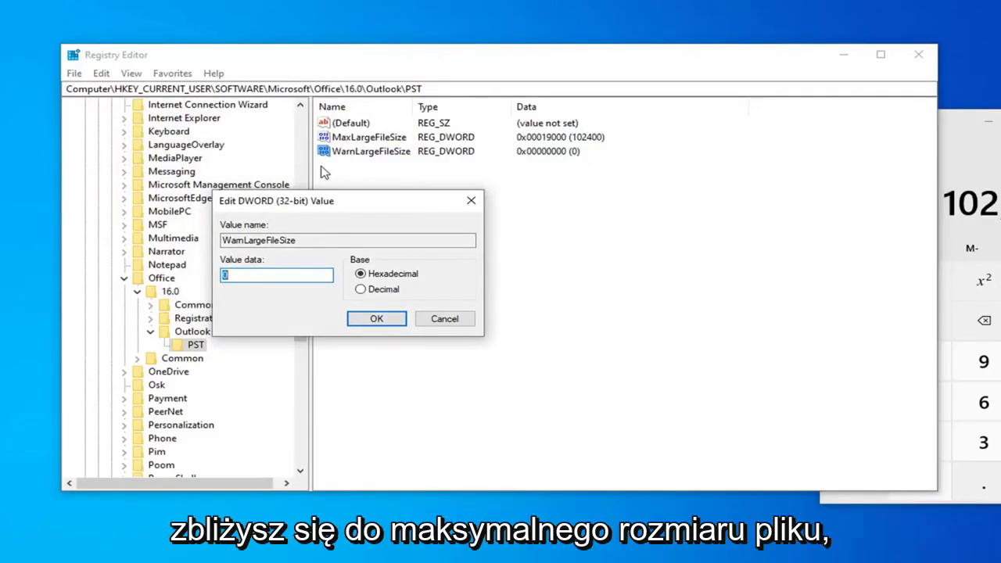
Step: Multiply 102,400 by .95 in Calculator to get 97,280, then return to the edit dialog
{"action": "left_click", "coordinate": [928, 135]}
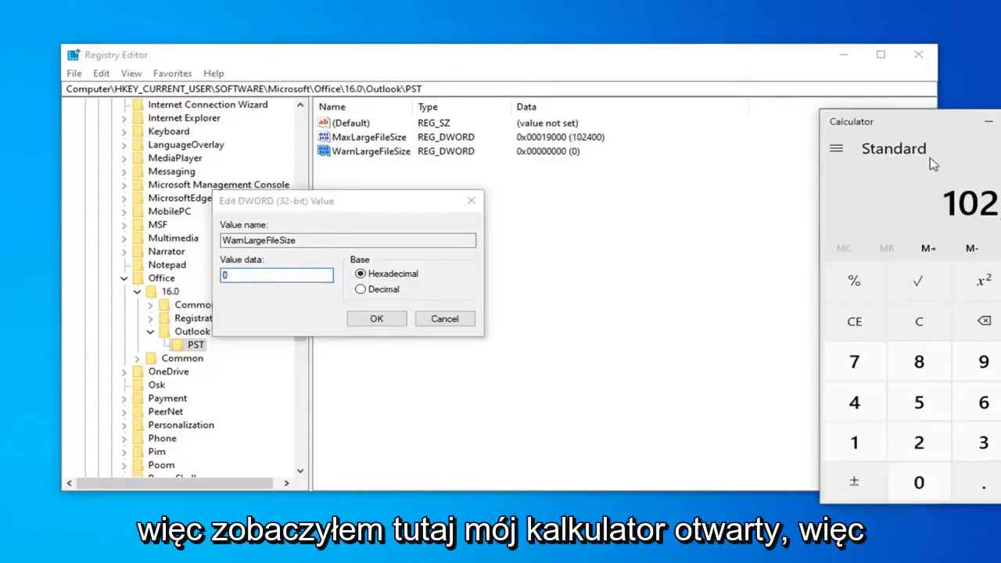
{"action": "left_click_drag", "start_coordinate": [928, 135], "coordinate": [772, 168]}
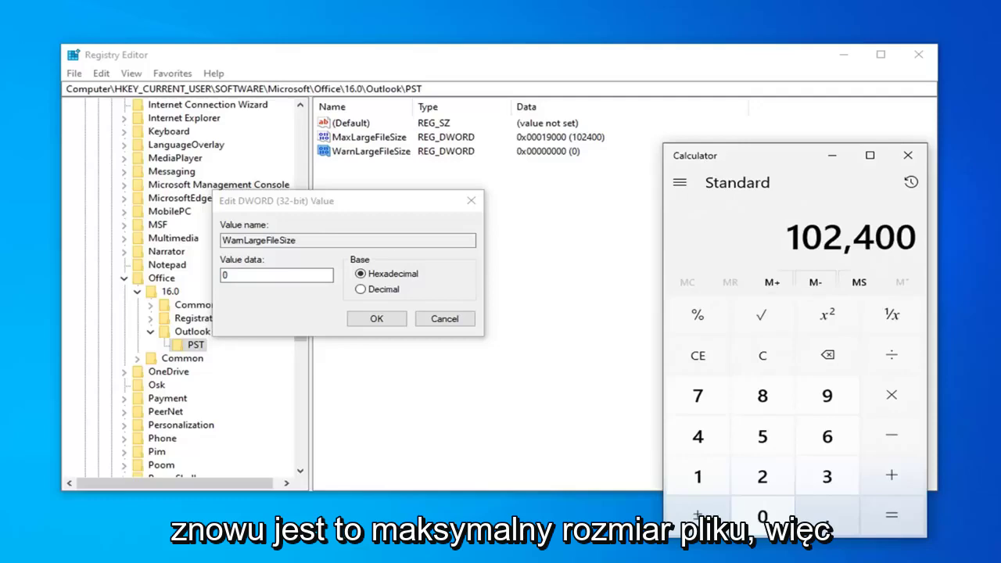
{"action": "type", "text": "*"}
{"action": "type", "text": "."}
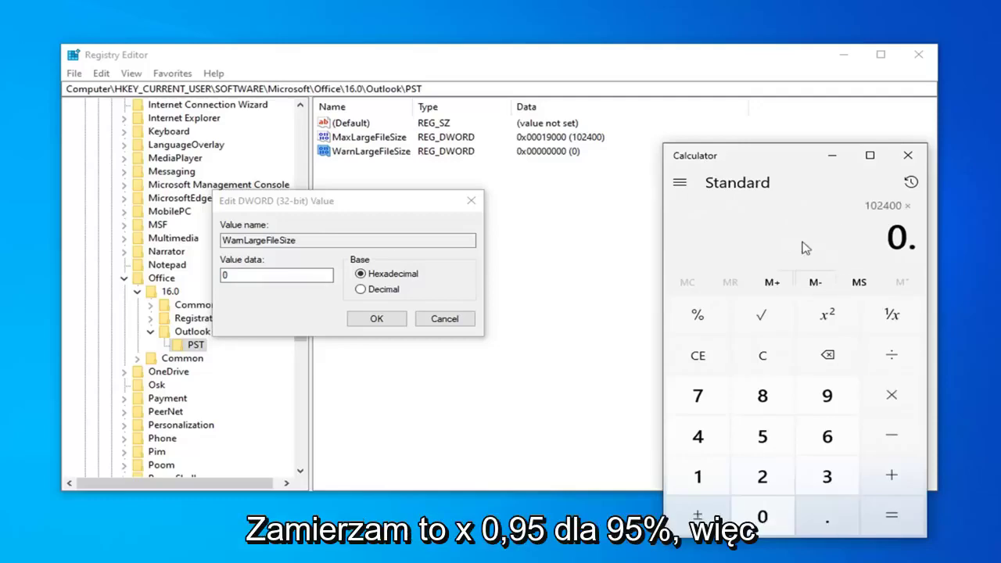
{"action": "type", "text": "95"}
{"action": "key", "text": "Return"}
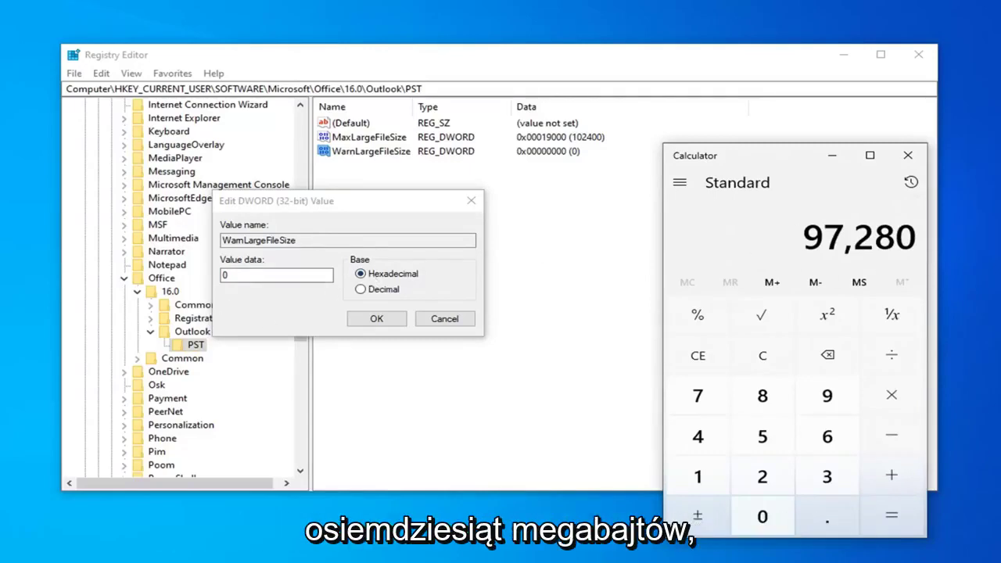
{"action": "left_click", "coordinate": [274, 301]}
{"action": "left_click", "coordinate": [697, 500]}
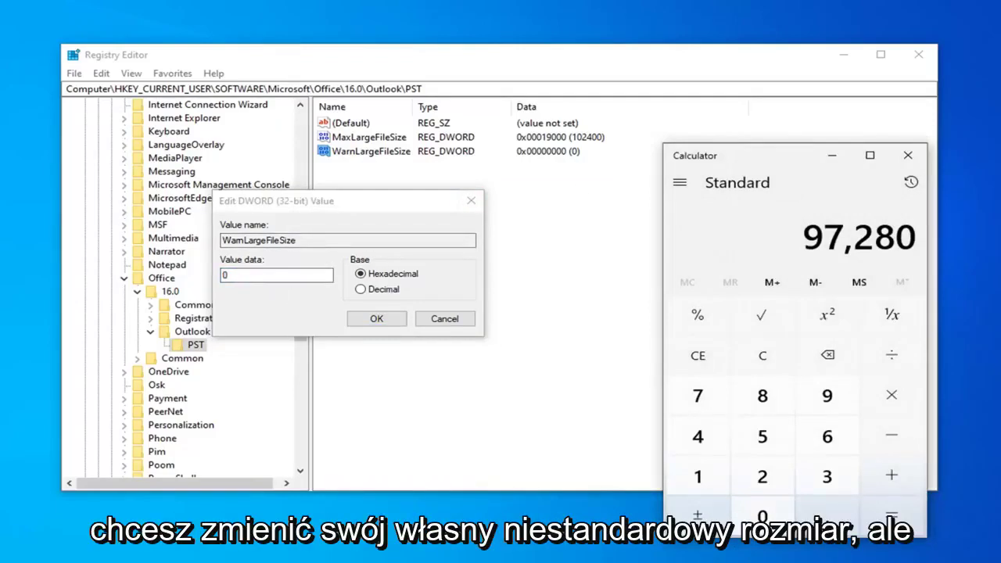
{"action": "left_click", "coordinate": [80, 230]}
Step: Enter 97280 as WarnLargeFileSize's Value data with Decimal base, and confirm with OK
{"action": "type", "text": "697"}
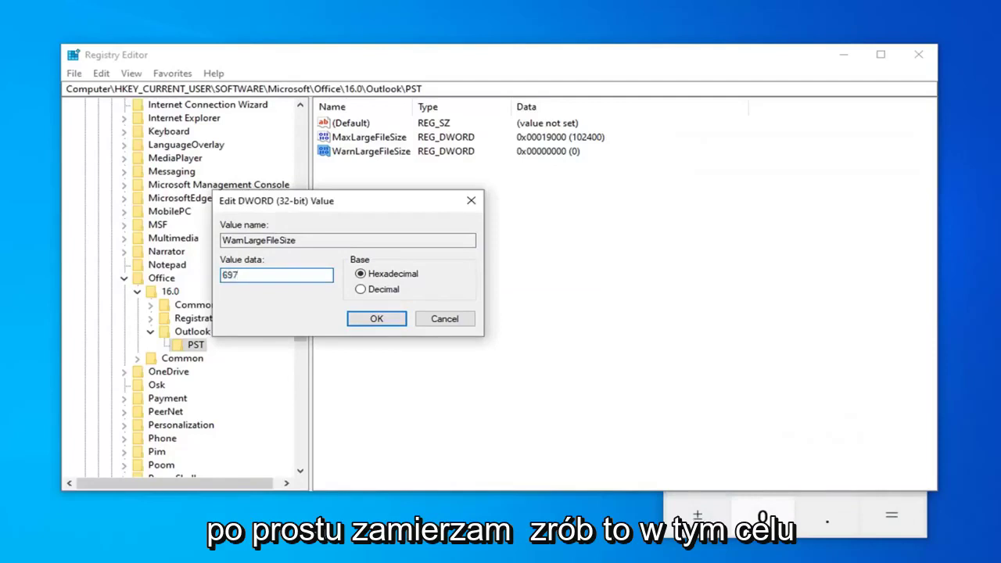
{"action": "type", "text": "9"}
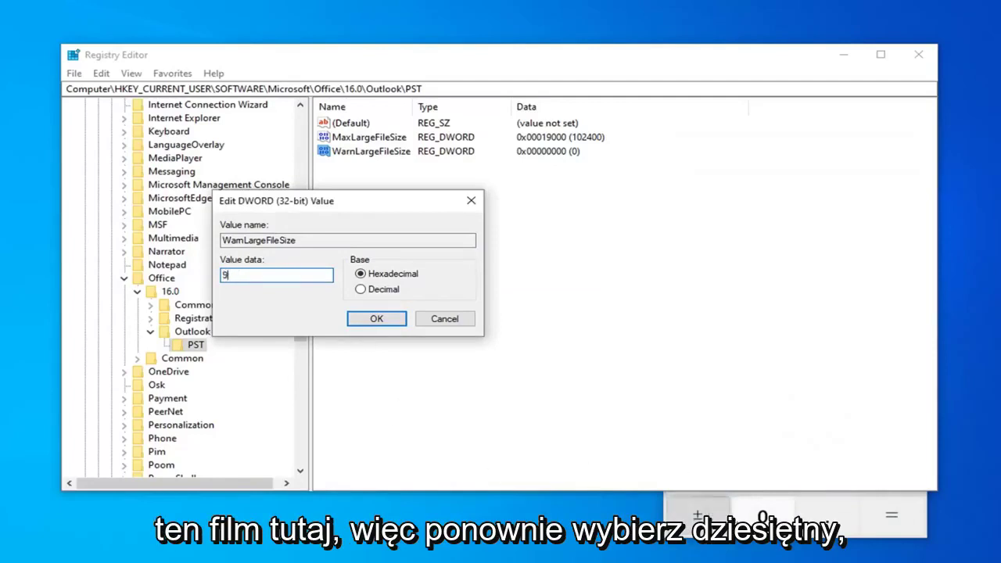
{"action": "left_click", "coordinate": [360, 289]}
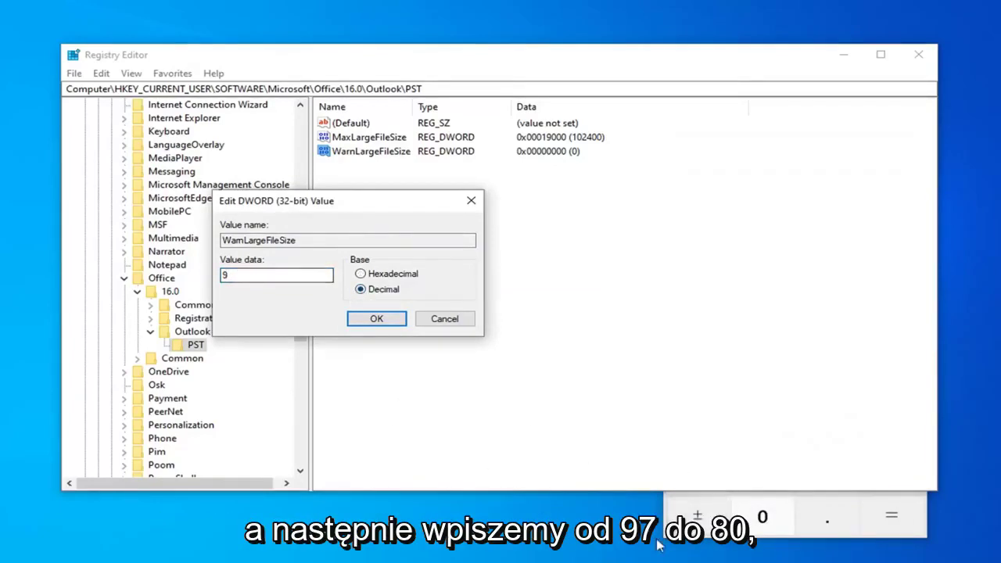
{"action": "key", "text": "alt+Tab"}
{"action": "key", "text": "alt+Tab"}
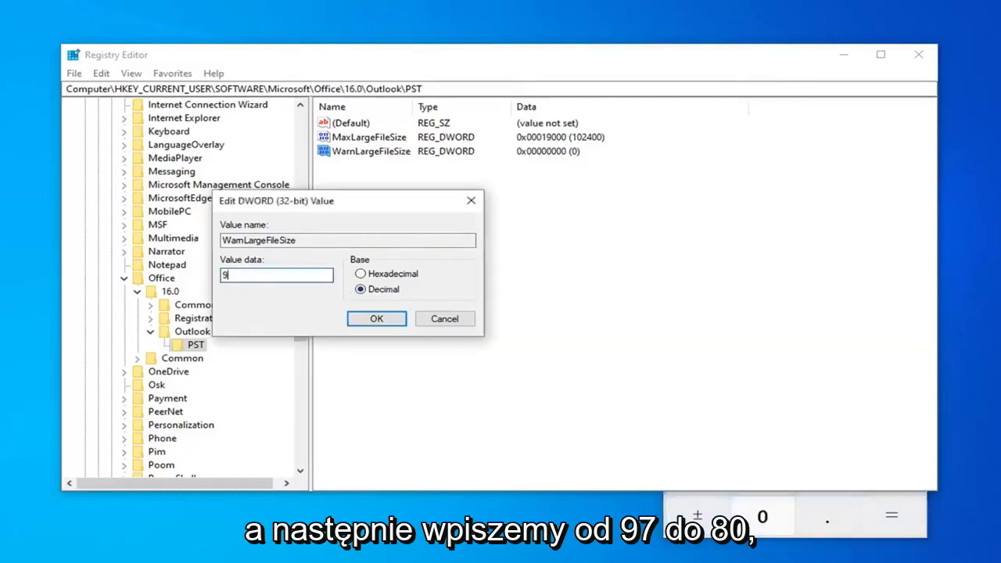
{"action": "type", "text": "7280"}
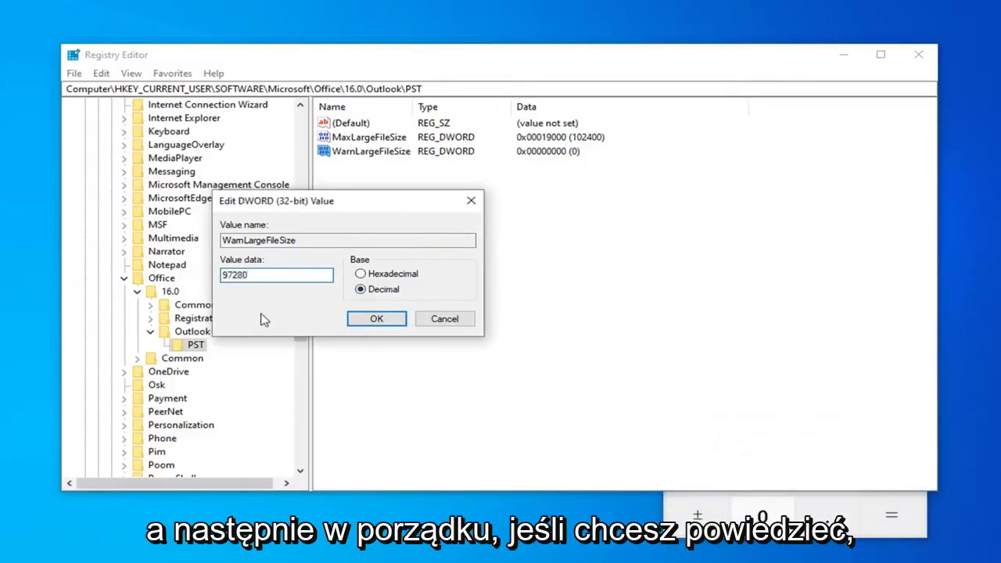
{"action": "left_click", "coordinate": [377, 319]}
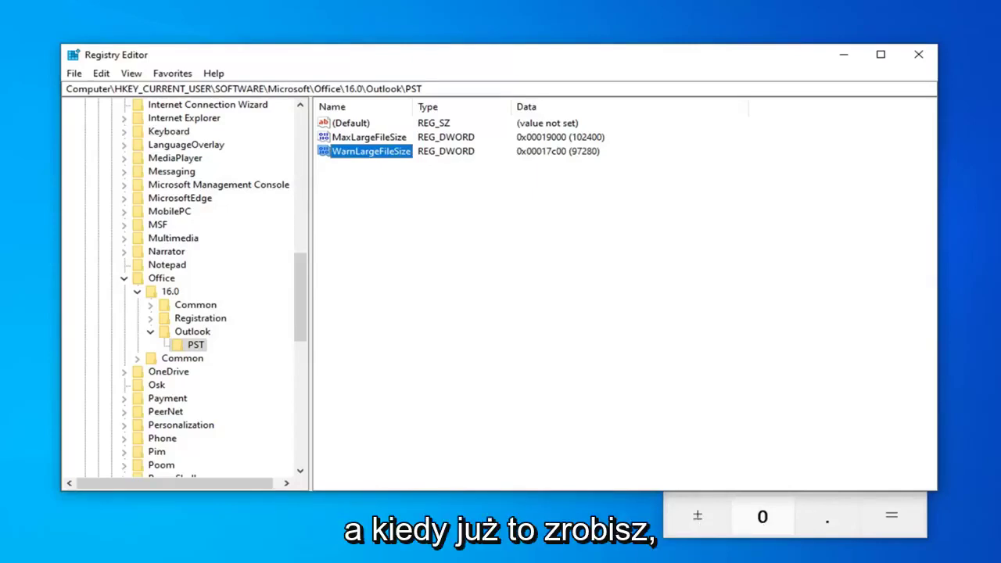
Step: Collapse Outlook, 16.0, Microsoft, SOFTWARE and HKEY_CURRENT_USER, then close Registry Editor and Calculator
{"action": "left_click", "coordinate": [150, 331]}
{"action": "left_click", "coordinate": [137, 290]}
{"action": "scroll", "coordinate": [219, 289], "scroll_direction": "up", "scroll_amount": 10}
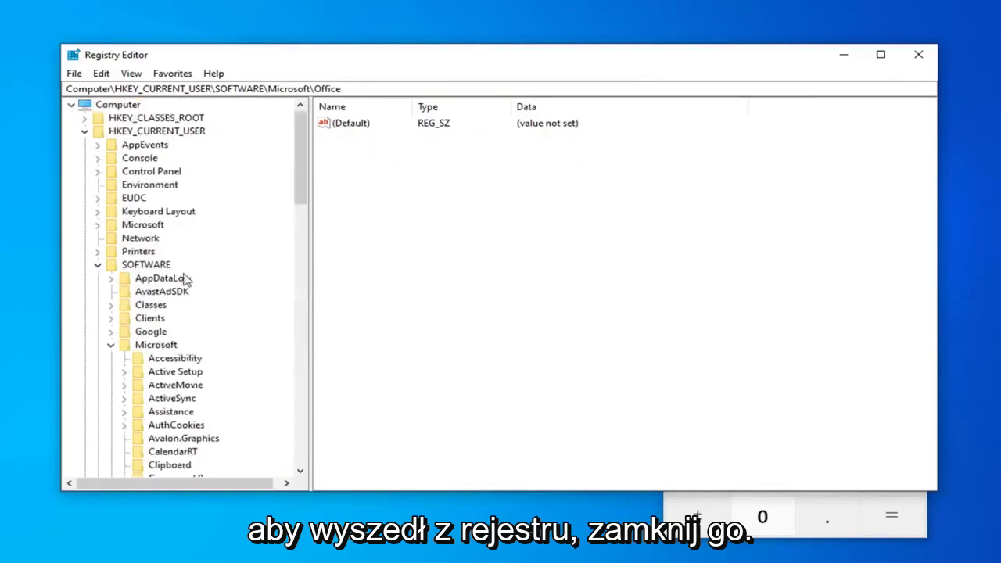
{"action": "left_click", "coordinate": [110, 345]}
{"action": "left_click", "coordinate": [97, 266]}
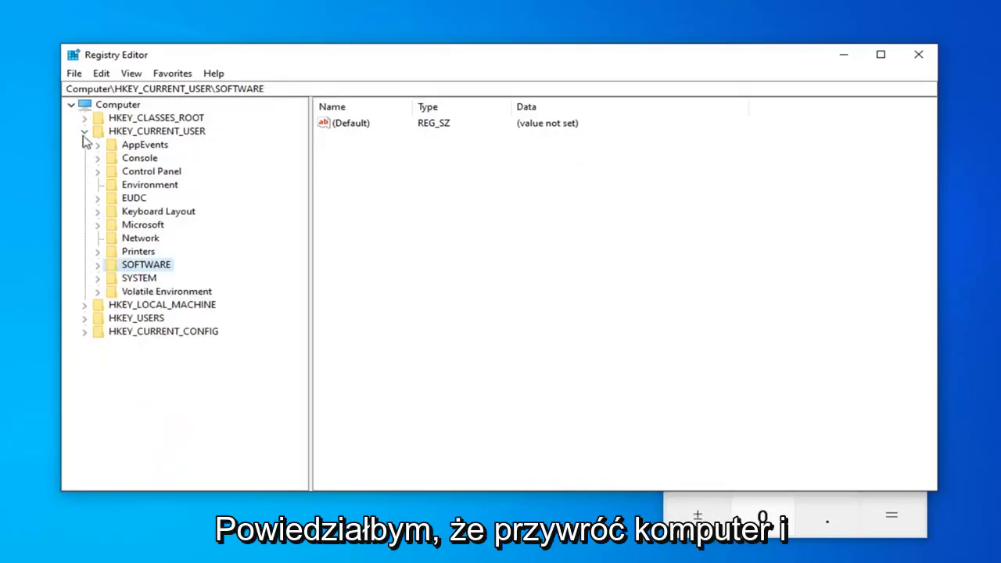
{"action": "left_click", "coordinate": [85, 131]}
{"action": "left_click", "coordinate": [913, 61]}
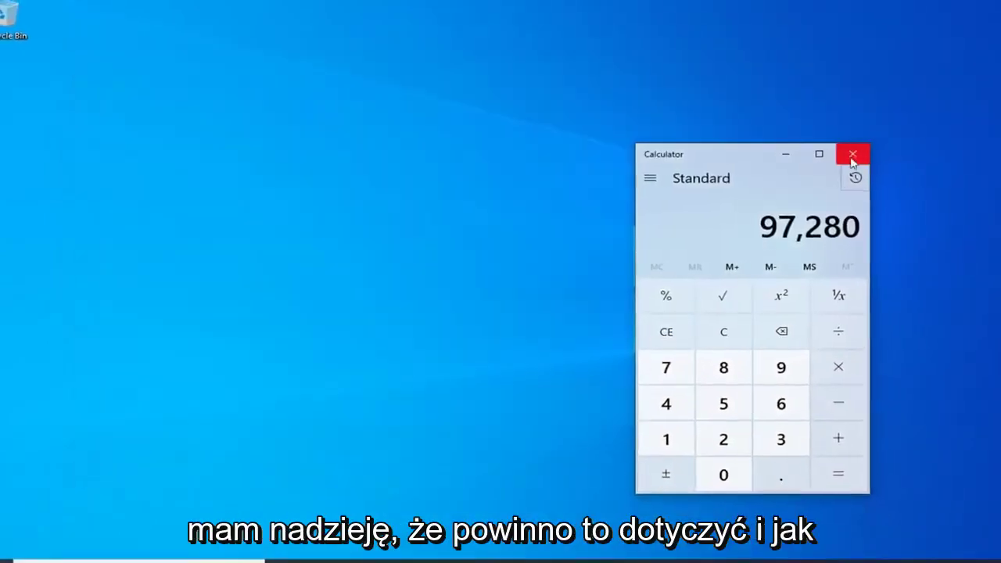
{"action": "left_click", "coordinate": [851, 152]}
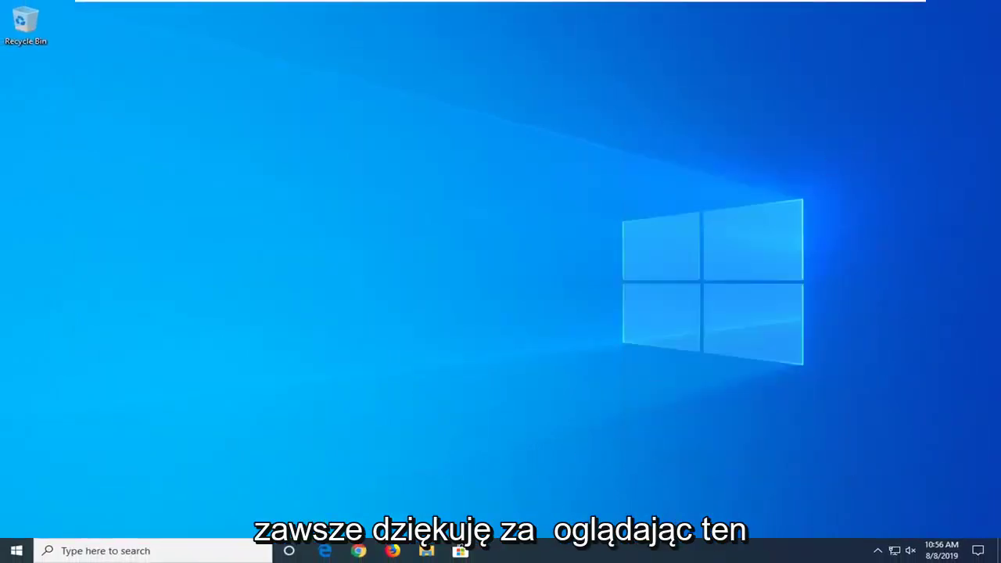